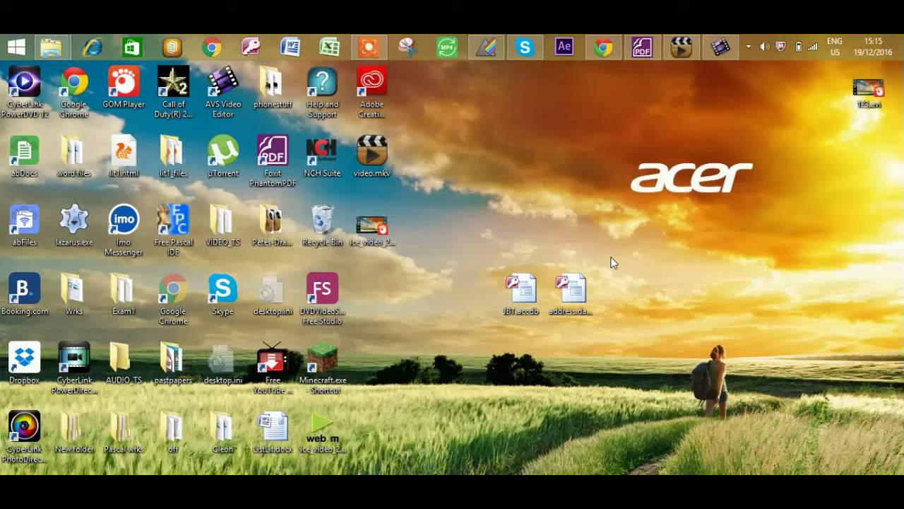
Open the JBT.accdb database from the desktop in Access.
{"action": "double_click", "coordinate": [518, 303]}
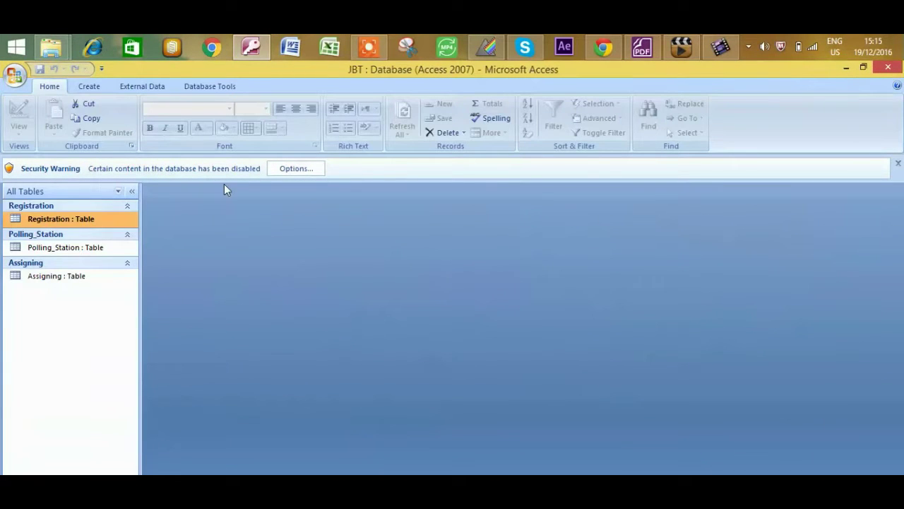
Add an Address field of type Text with field size 50 to the Registration table.
{"action": "double_click", "coordinate": [92, 220]}
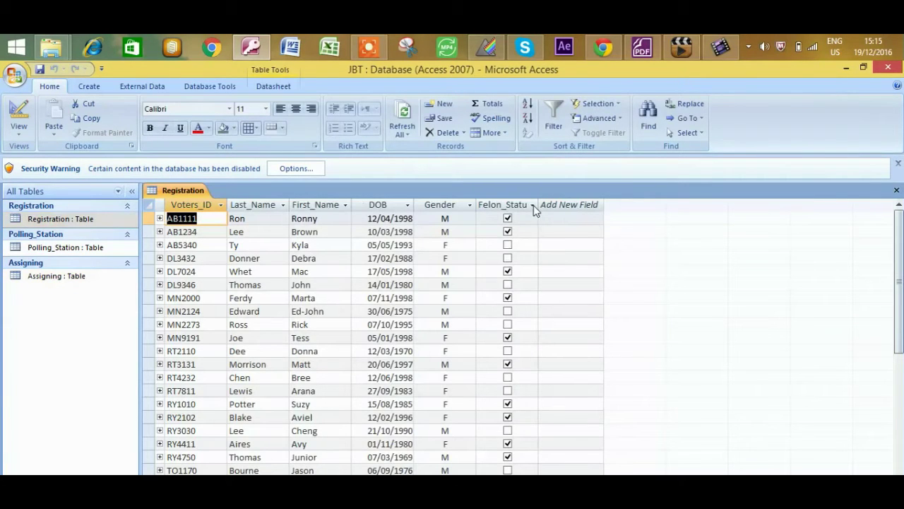
{"action": "left_click", "coordinate": [23, 113]}
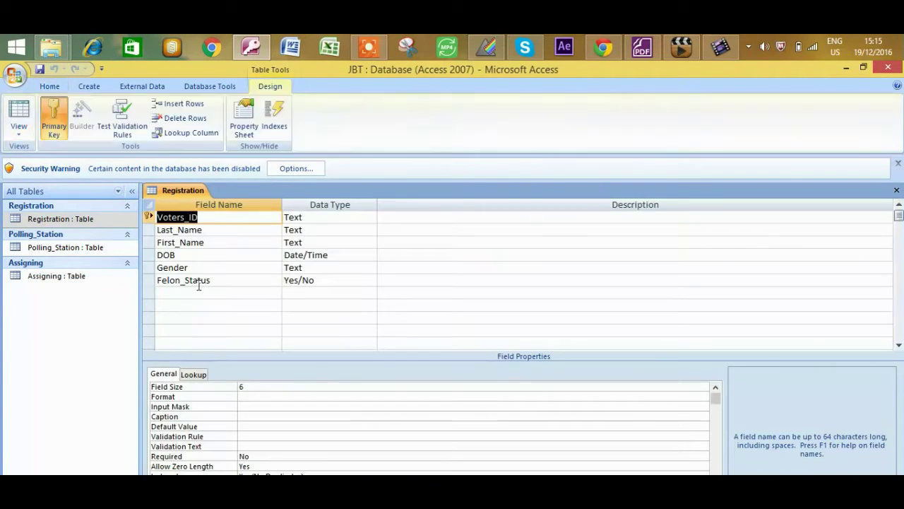
{"action": "left_click", "coordinate": [199, 291]}
{"action": "type", "text": "Address"}
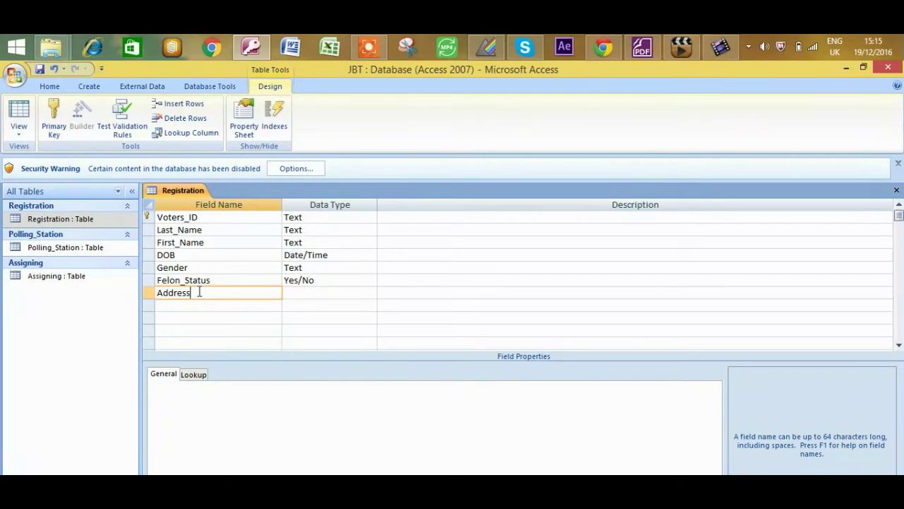
{"action": "left_click", "coordinate": [296, 292]}
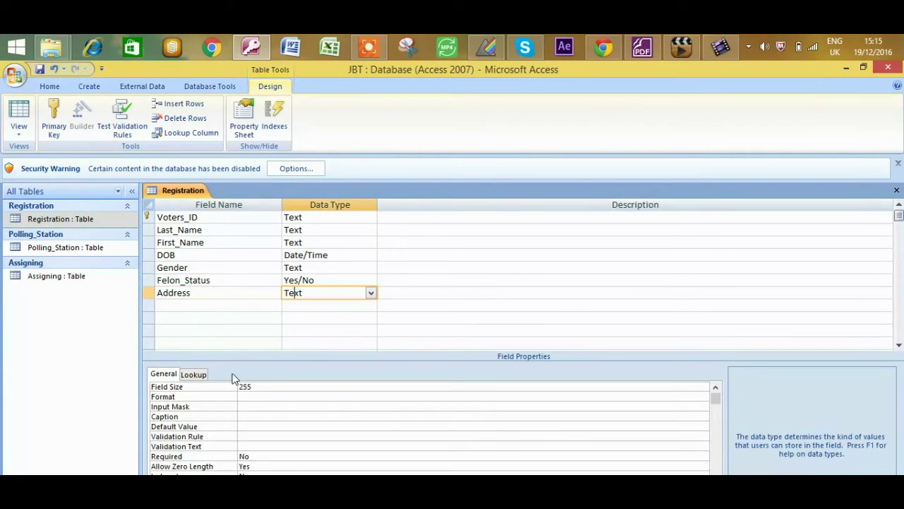
{"action": "left_click", "coordinate": [252, 386]}
{"action": "key", "text": "BackSpace"}
{"action": "key", "text": "BackSpace"}
{"action": "key", "text": "BackSpace"}
{"action": "type", "text": "50"}
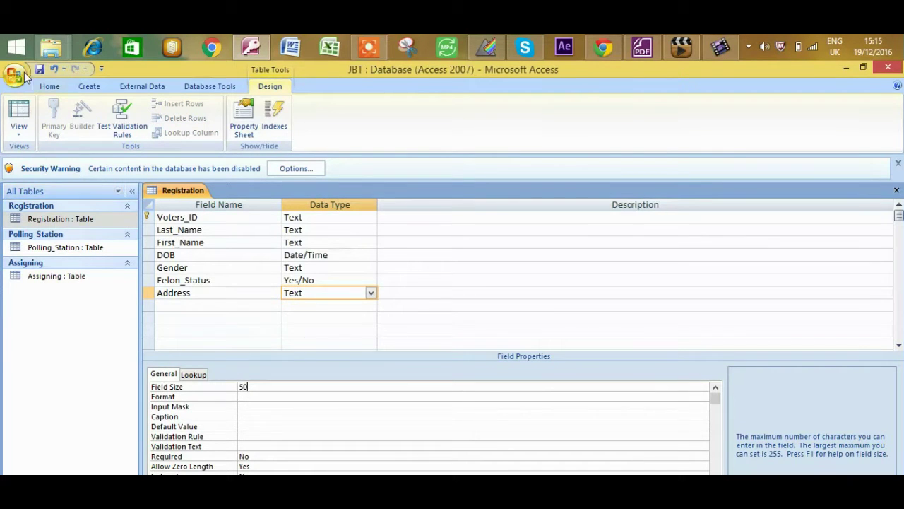
{"action": "left_click", "coordinate": [19, 113]}
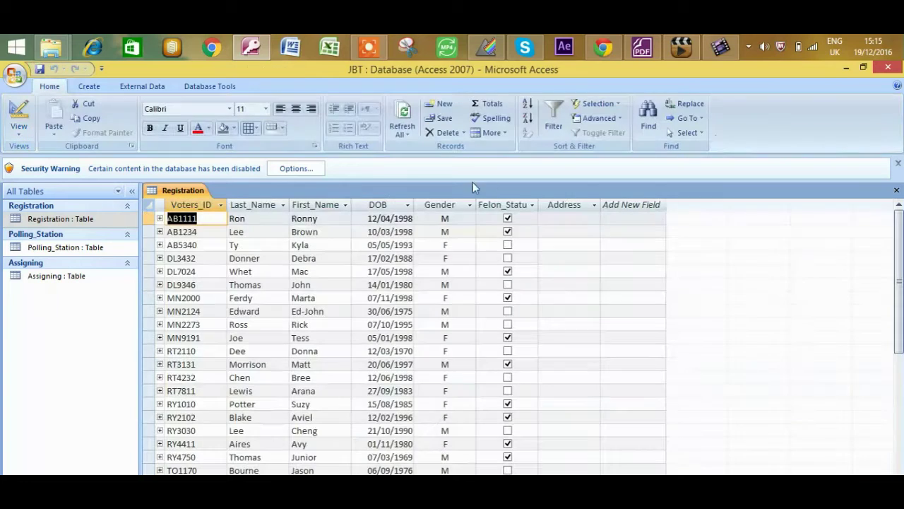
Copy the Address column from the address database's Address table, then close that database.
{"action": "left_click", "coordinate": [850, 67]}
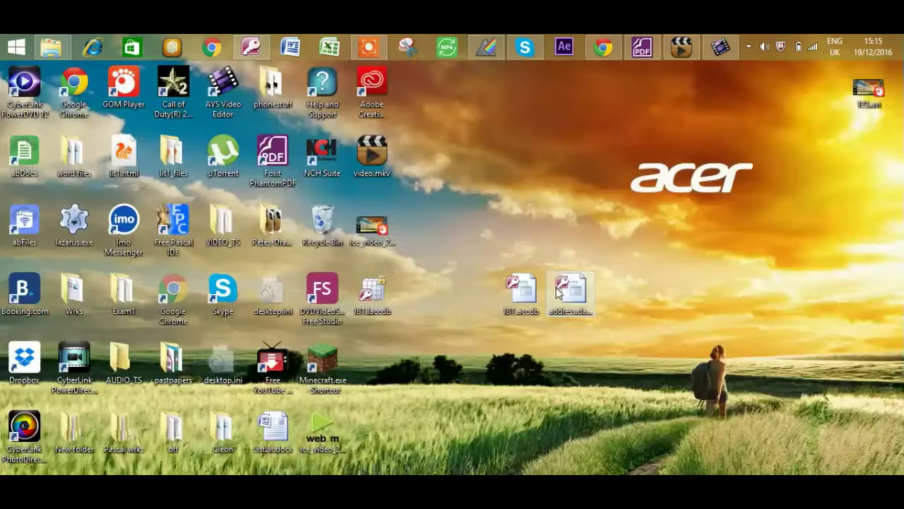
{"action": "double_click", "coordinate": [558, 293]}
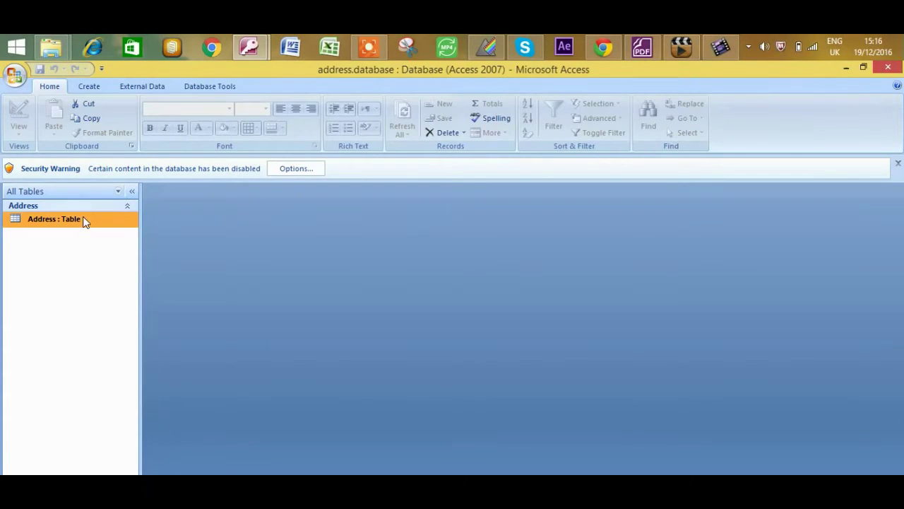
{"action": "double_click", "coordinate": [83, 218]}
{"action": "left_click", "coordinate": [187, 205]}
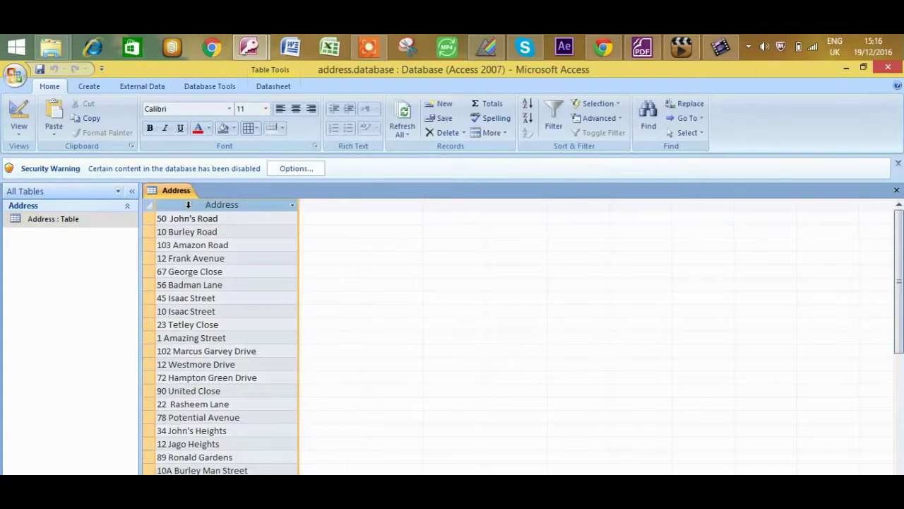
{"action": "right_click", "coordinate": [191, 207]}
{"action": "left_click", "coordinate": [521, 204]}
{"action": "left_click", "coordinate": [886, 73]}
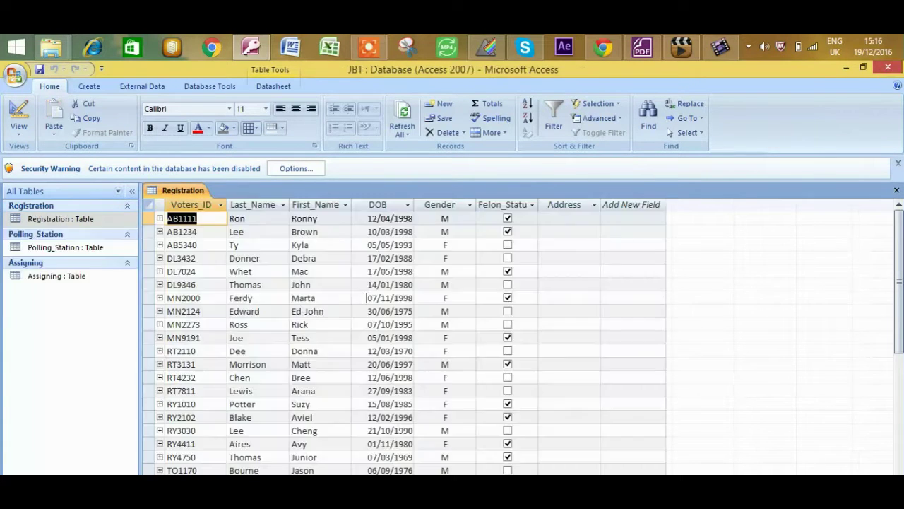
Paste the 22 addresses into Registration's Address column and widen it to fit.
{"action": "left_click", "coordinate": [569, 204]}
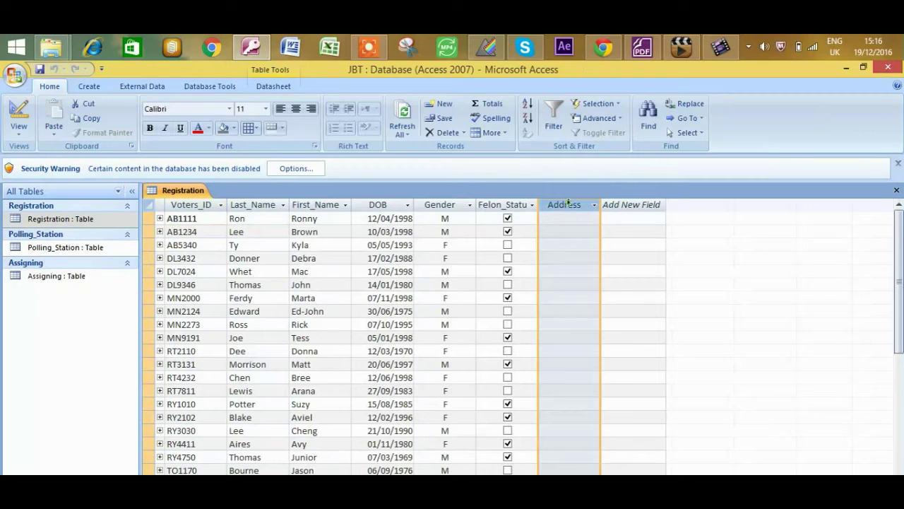
{"action": "right_click", "coordinate": [569, 204]}
{"action": "left_click", "coordinate": [600, 255]}
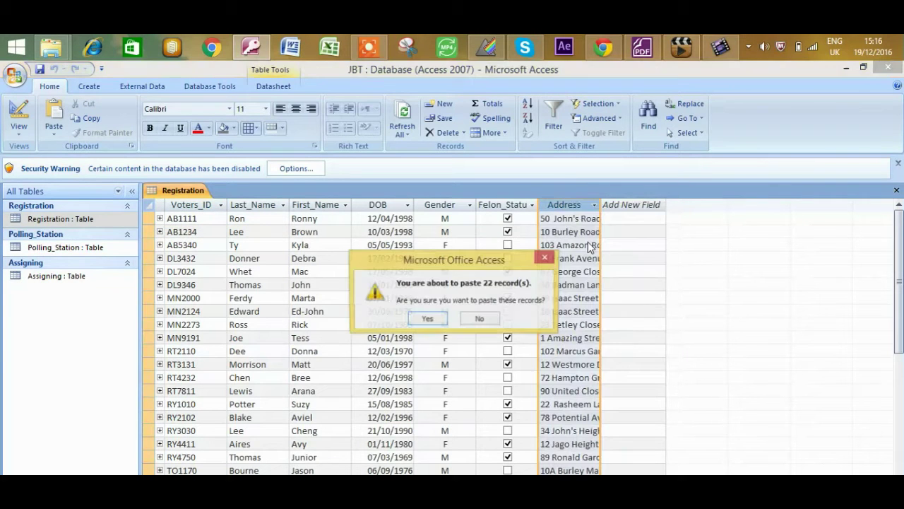
{"action": "left_click", "coordinate": [426, 319]}
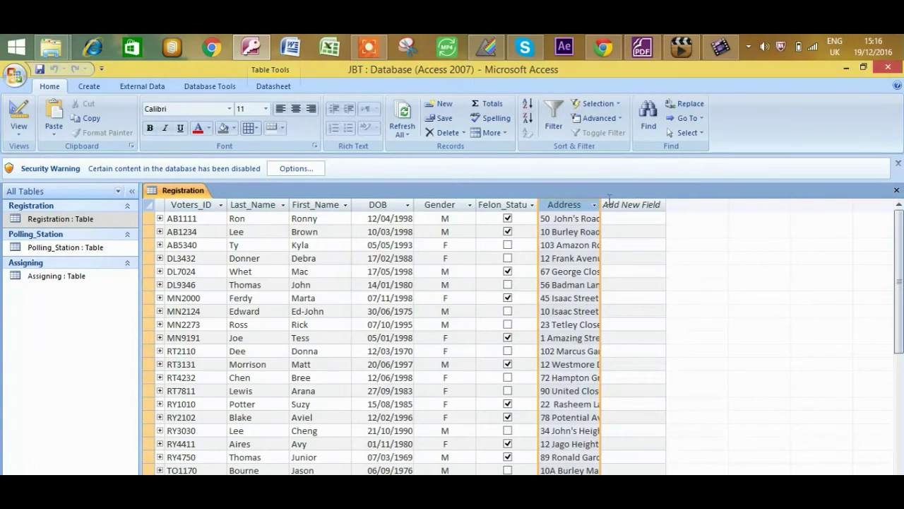
{"action": "left_click", "coordinate": [573, 231]}
{"action": "left_click_drag", "start_coordinate": [600, 204], "coordinate": [643, 204]}
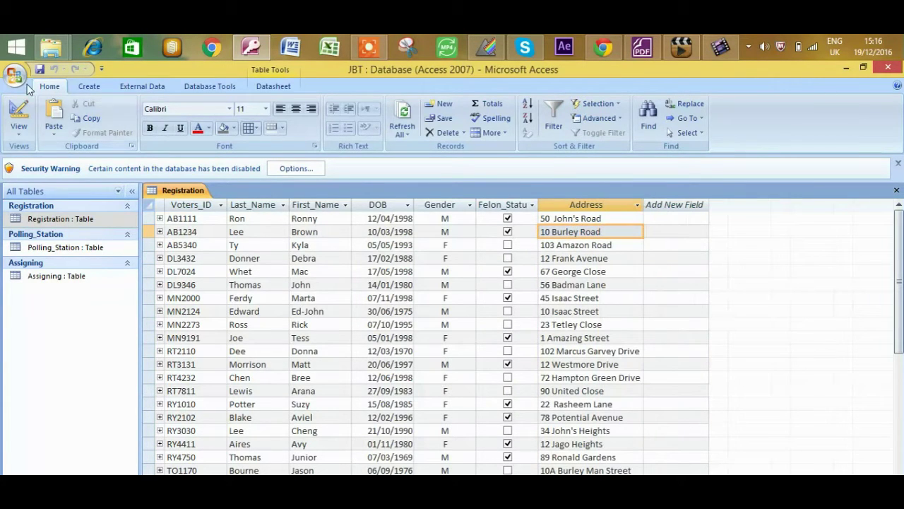
Link Assigning to Polling_Station on Station_Code with enforced integrity and cascading updates and deletes.
{"action": "left_click", "coordinate": [226, 83]}
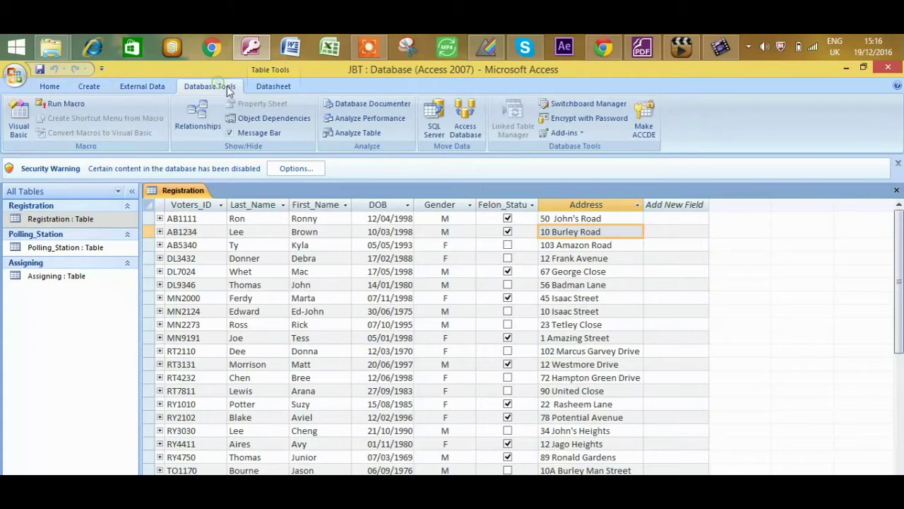
{"action": "left_click", "coordinate": [194, 127]}
{"action": "left_click", "coordinate": [355, 271]}
{"action": "left_click", "coordinate": [357, 281]}
{"action": "left_click_drag", "start_coordinate": [355, 281], "coordinate": [347, 302]}
{"action": "left_click", "coordinate": [359, 286]}
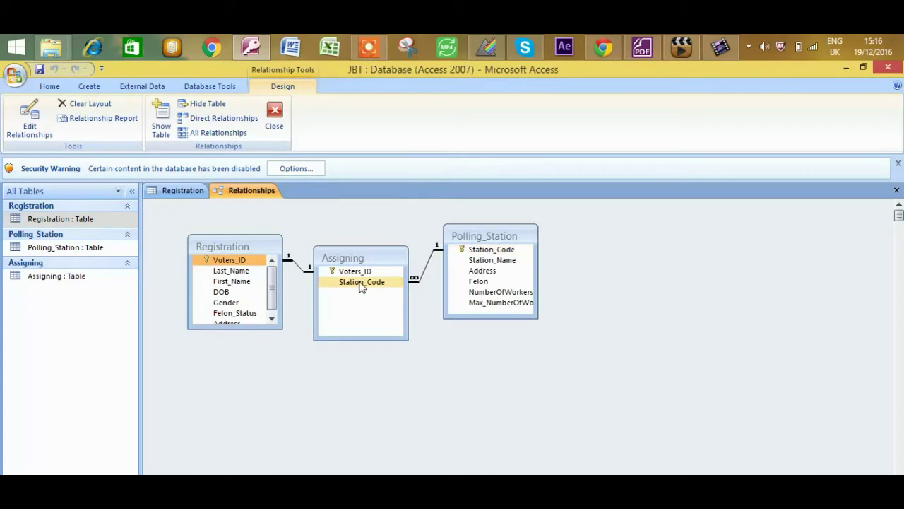
{"action": "left_click_drag", "start_coordinate": [356, 286], "coordinate": [503, 256]}
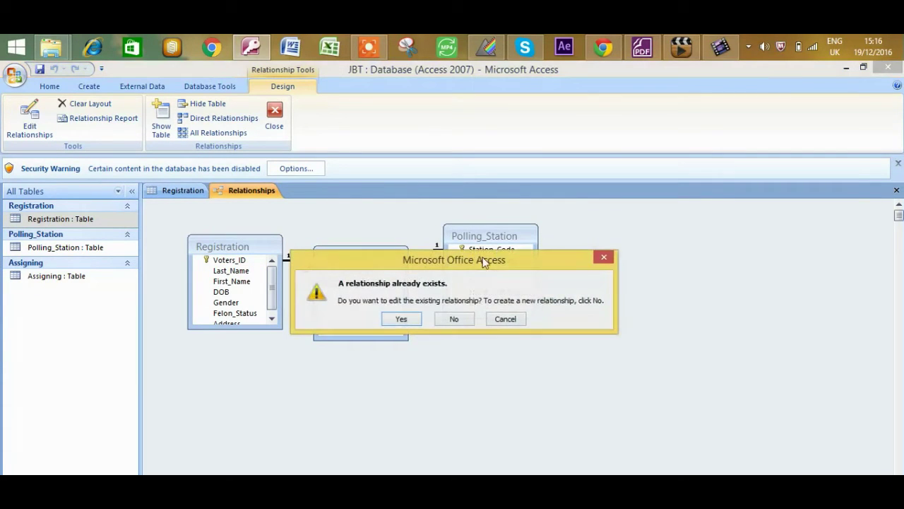
{"action": "left_click", "coordinate": [400, 316]}
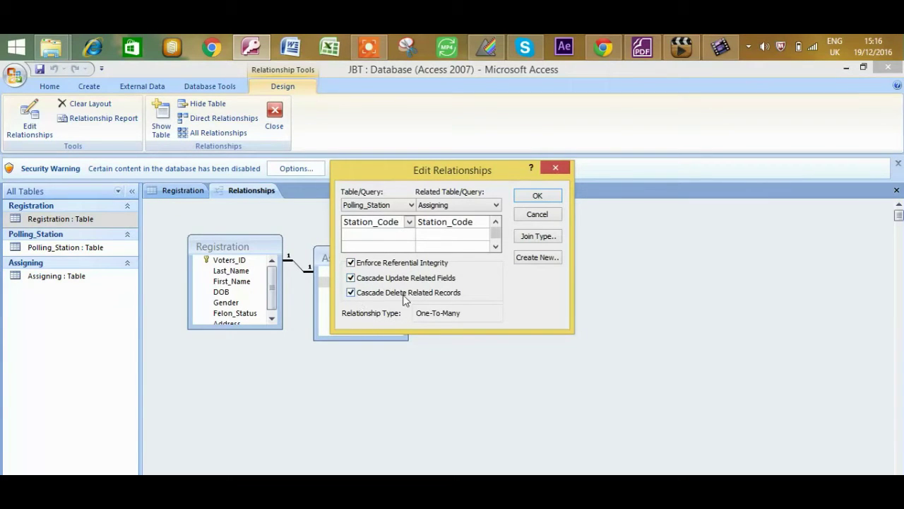
{"action": "left_click", "coordinate": [531, 200]}
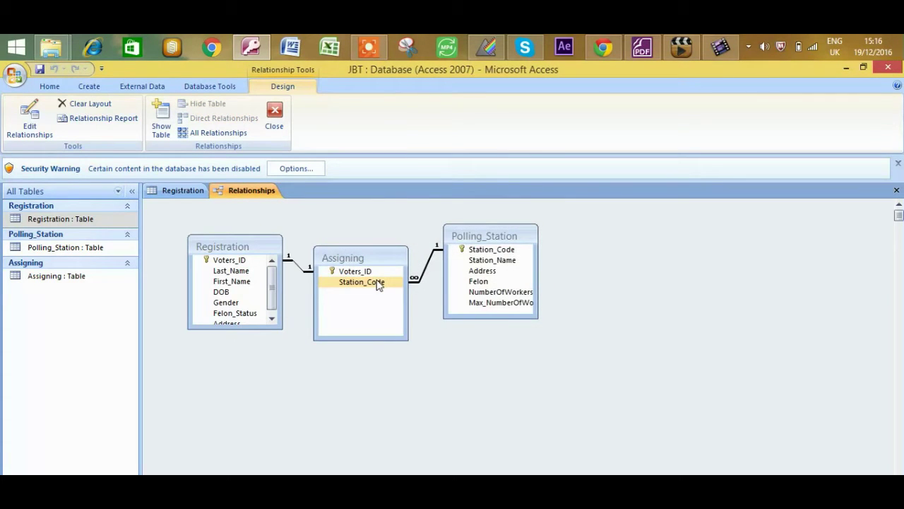
{"action": "left_click", "coordinate": [652, 224]}
{"action": "left_click", "coordinate": [452, 248]}
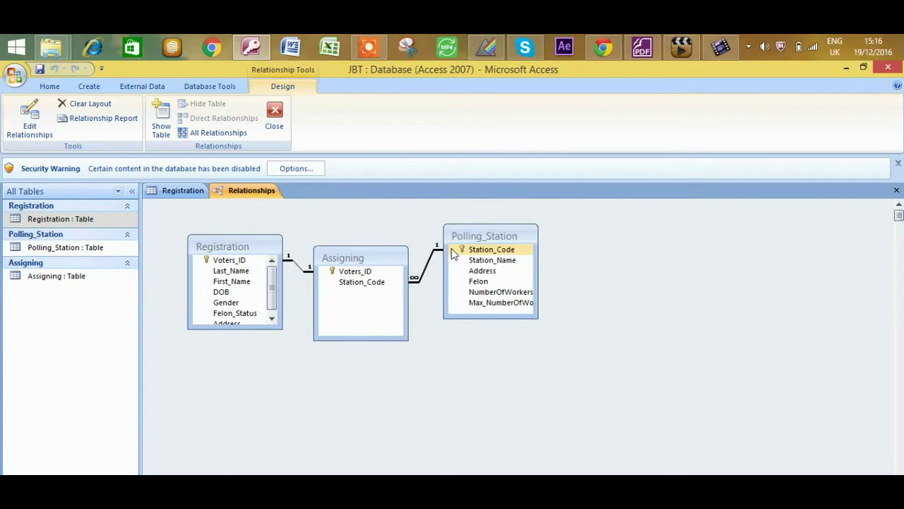
{"action": "left_click", "coordinate": [782, 214]}
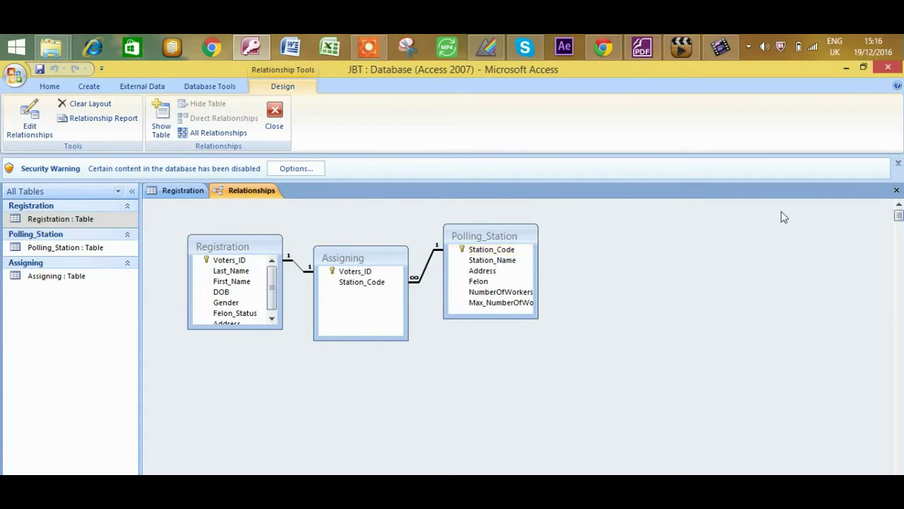
Close the Relationships window and the Registration table, saving its layout.
{"action": "left_click", "coordinate": [898, 192]}
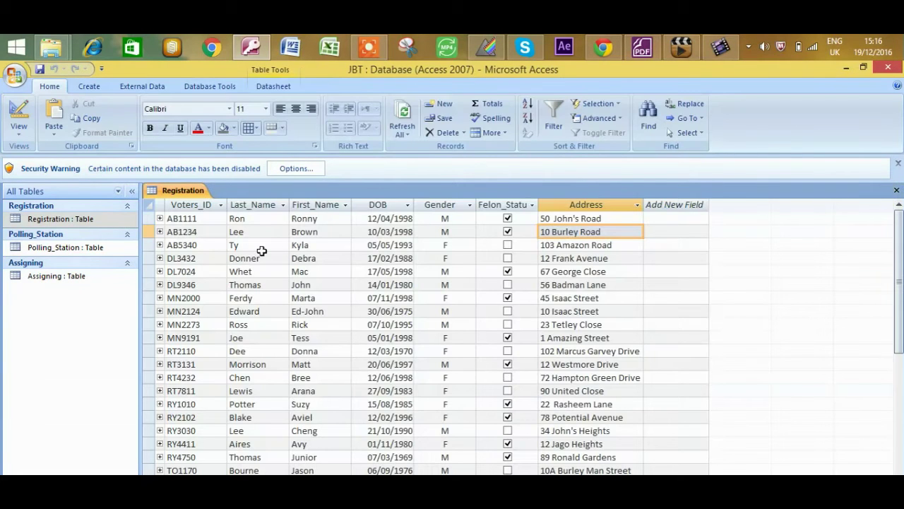
{"action": "left_click", "coordinate": [896, 190]}
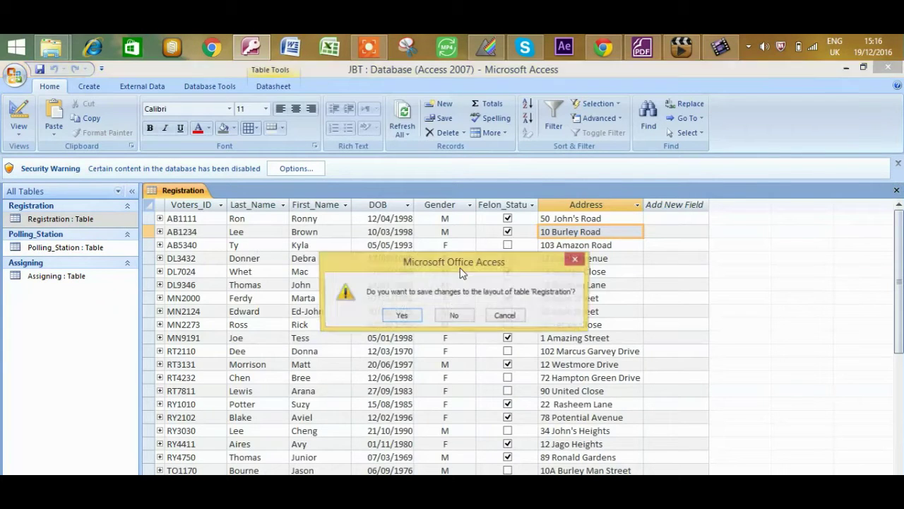
{"action": "left_click", "coordinate": [400, 315]}
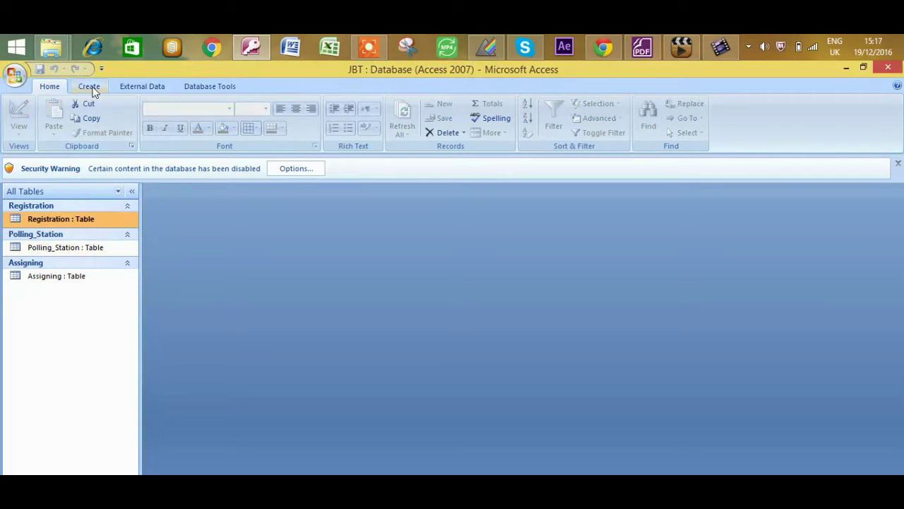
Start a new query design with the Registration, Assigning and Polling_Station tables.
{"action": "left_click", "coordinate": [91, 88]}
{"action": "left_click", "coordinate": [508, 121]}
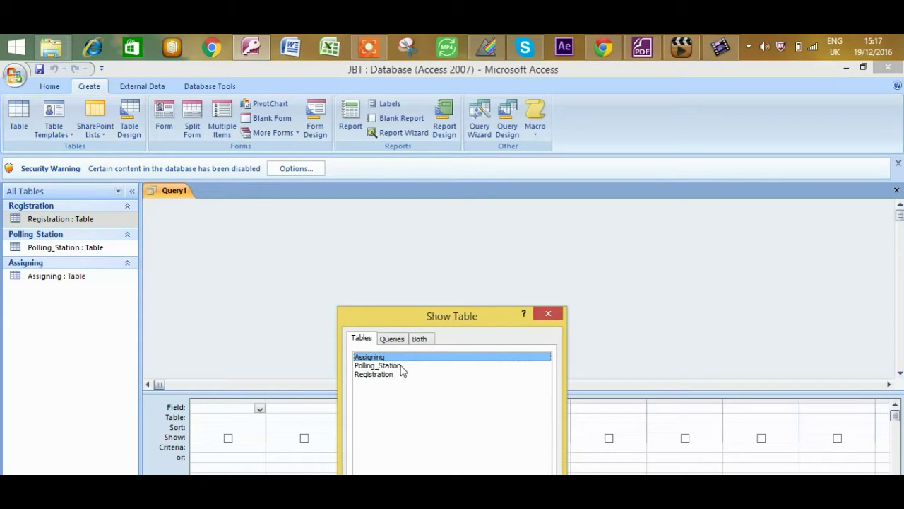
{"action": "left_click", "coordinate": [382, 375]}
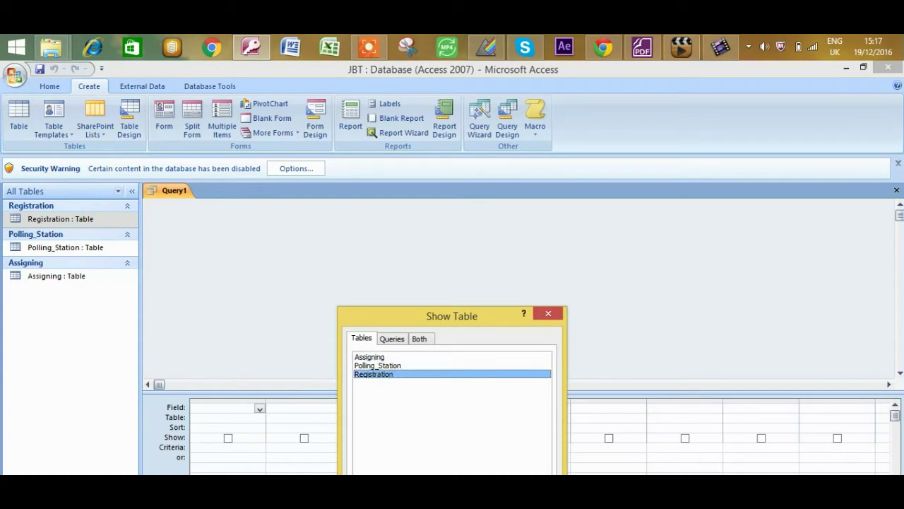
{"action": "double_click", "coordinate": [380, 374]}
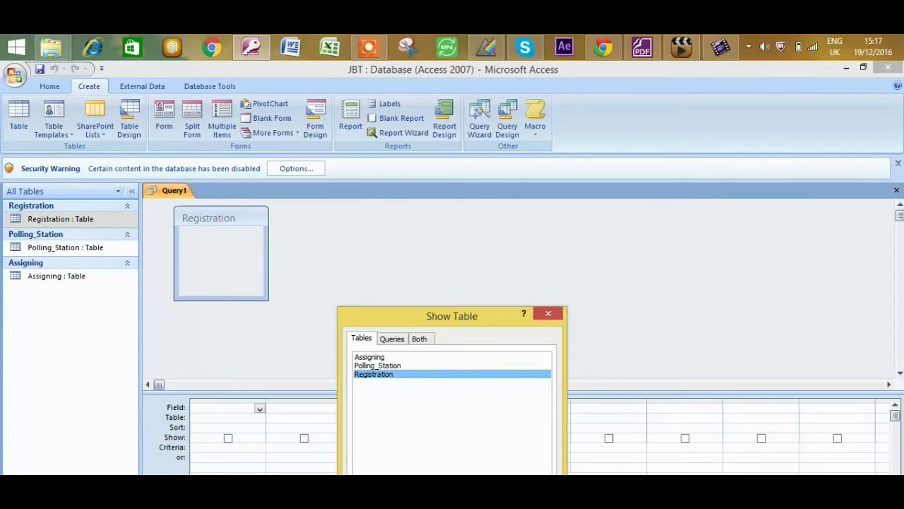
{"action": "left_click", "coordinate": [388, 365]}
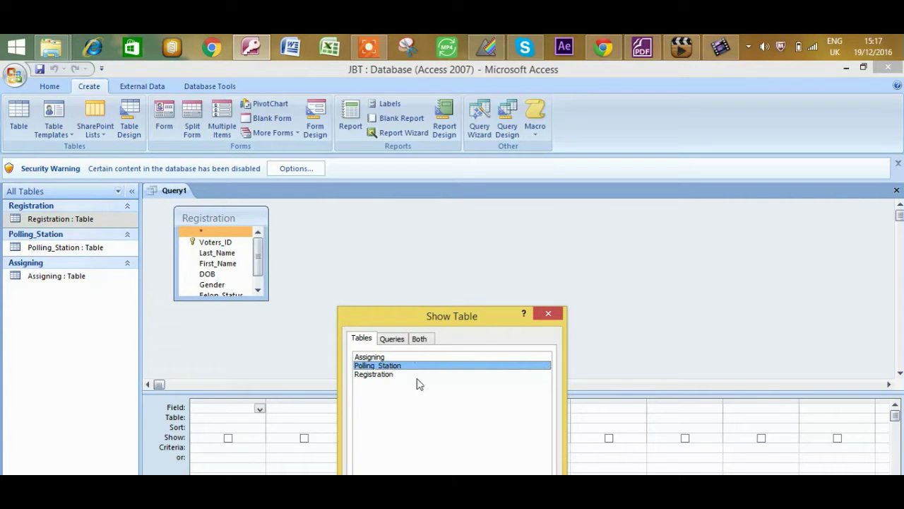
{"action": "key", "text": "ctrl+a"}
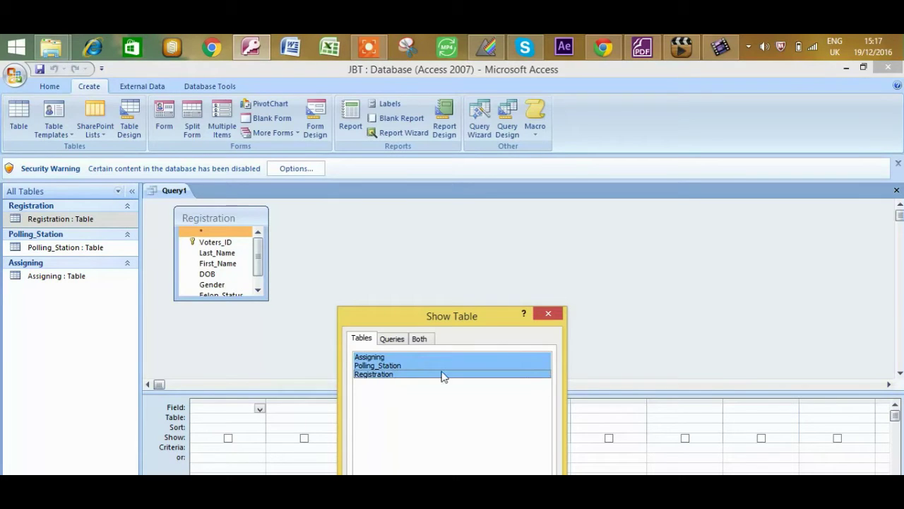
{"action": "left_click", "coordinate": [415, 358]}
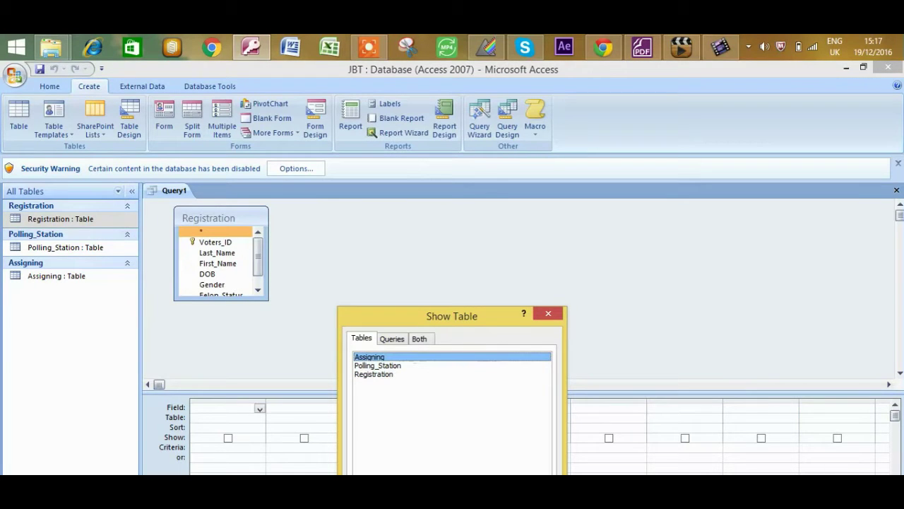
{"action": "double_click", "coordinate": [406, 357]}
{"action": "left_click", "coordinate": [405, 365]}
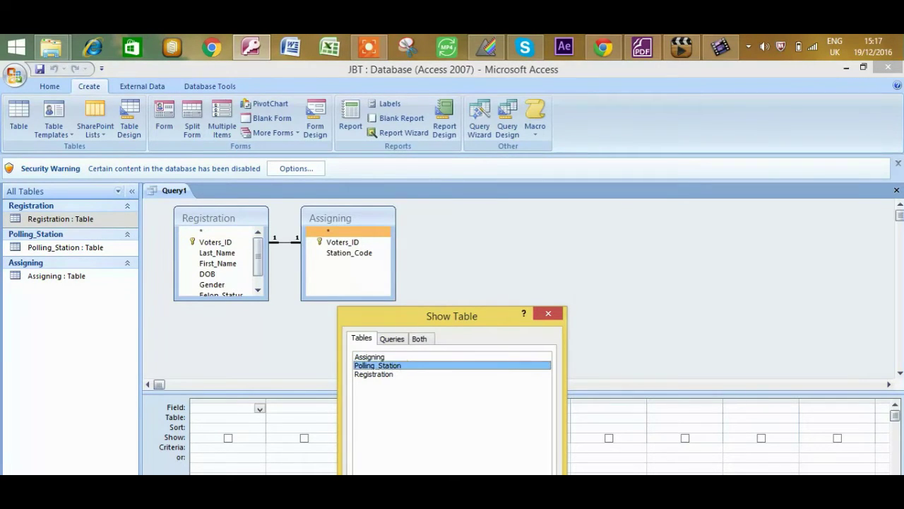
{"action": "double_click", "coordinate": [406, 365]}
{"action": "left_click", "coordinate": [551, 313]}
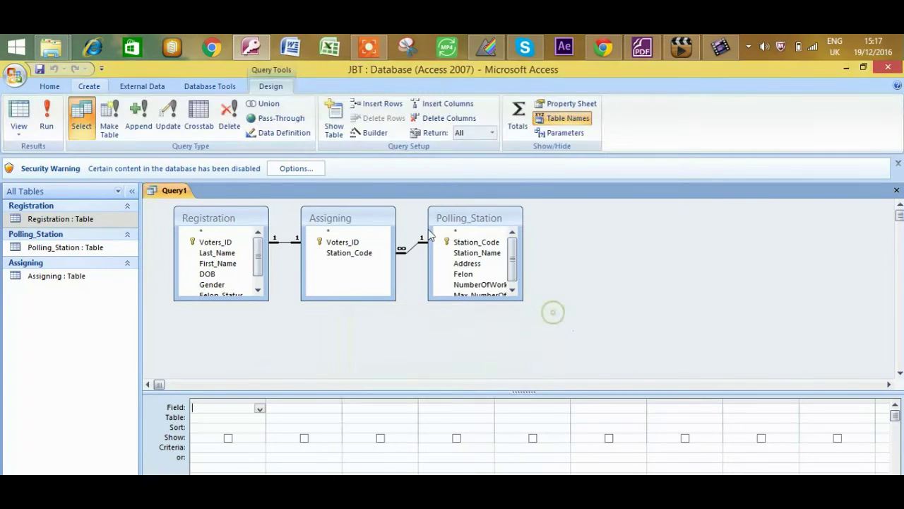
{"action": "left_click_drag", "start_coordinate": [370, 221], "coordinate": [373, 248]}
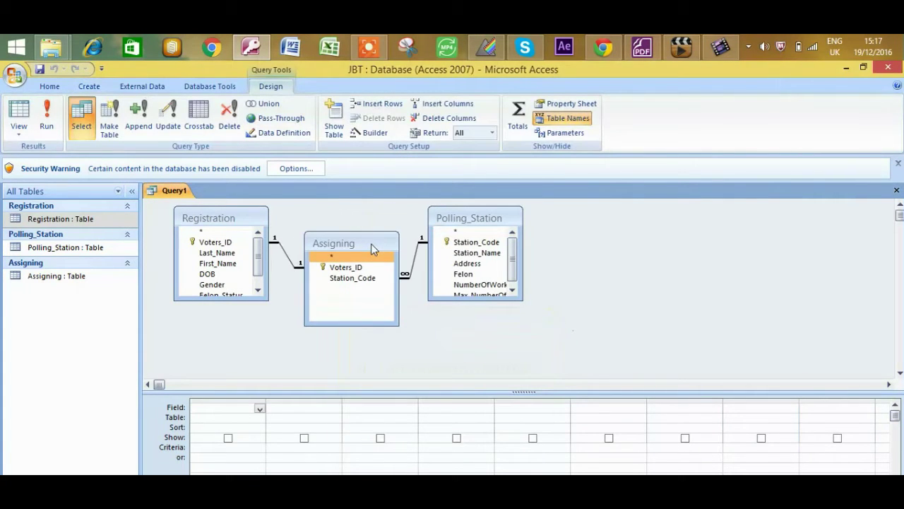
Put Voters_ID and First_Name in the first two query columns.
{"action": "left_click", "coordinate": [219, 242]}
{"action": "left_click_drag", "start_coordinate": [217, 242], "coordinate": [227, 406]}
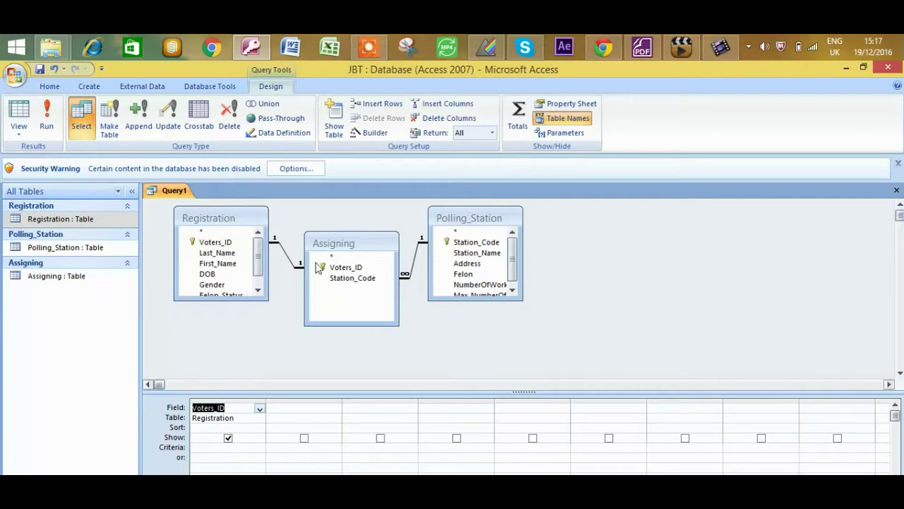
{"action": "left_click_drag", "start_coordinate": [361, 272], "coordinate": [232, 408]}
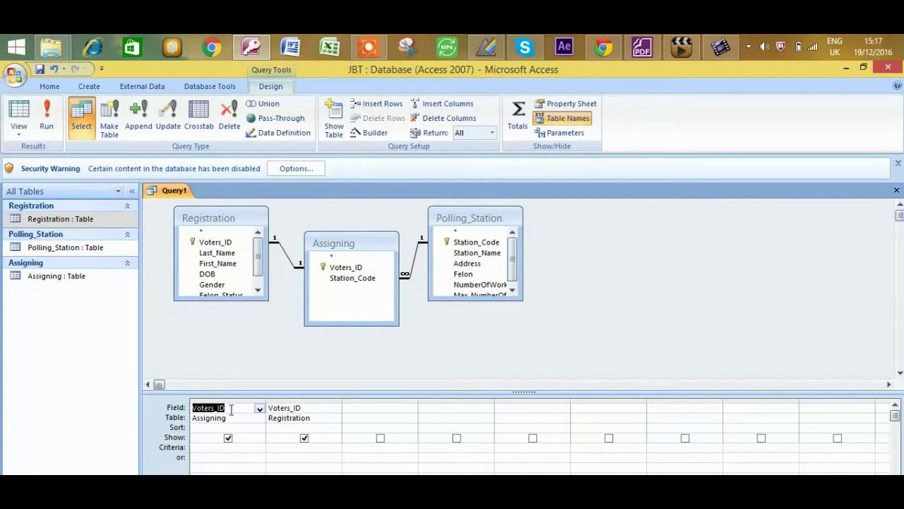
{"action": "left_click", "coordinate": [306, 408]}
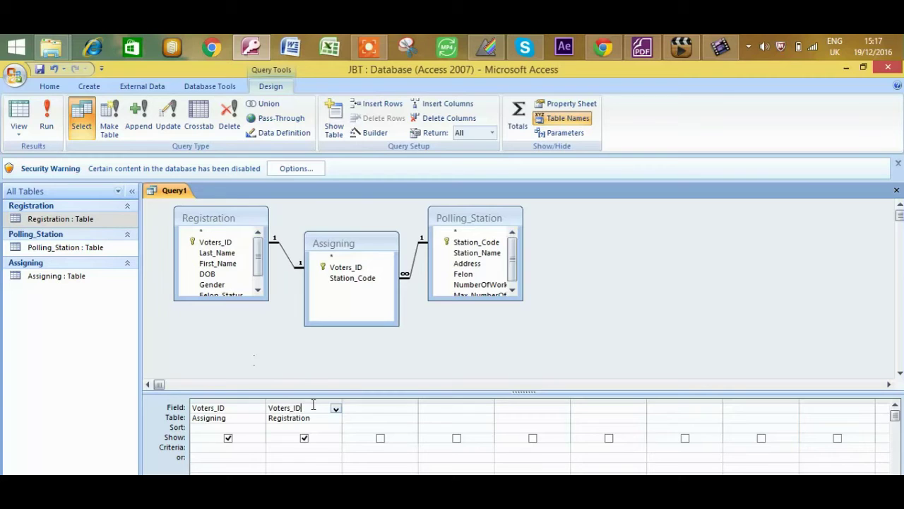
{"action": "key", "text": "BackSpace"}
{"action": "key", "text": "BackSpace"}
{"action": "key", "text": "BackSpace"}
{"action": "key", "text": "BackSpace"}
{"action": "key", "text": "BackSpace"}
{"action": "key", "text": "BackSpace"}
{"action": "key", "text": "BackSpace"}
{"action": "key", "text": "BackSpace"}
{"action": "key", "text": "BackSpace"}
{"action": "left_click_drag", "start_coordinate": [217, 263], "coordinate": [285, 407]}
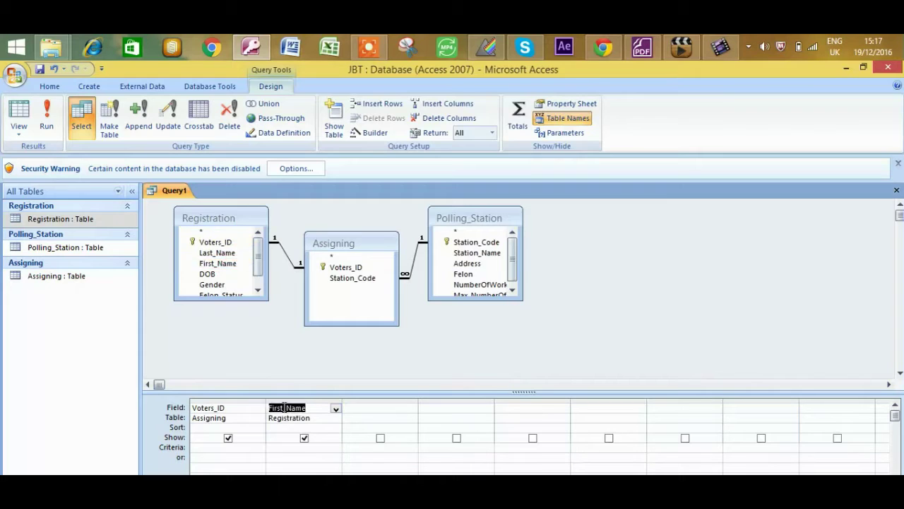
Add Last_Name, Address and Station_Name as the next query columns.
{"action": "left_click", "coordinate": [223, 255]}
{"action": "left_click_drag", "start_coordinate": [225, 258], "coordinate": [374, 410]}
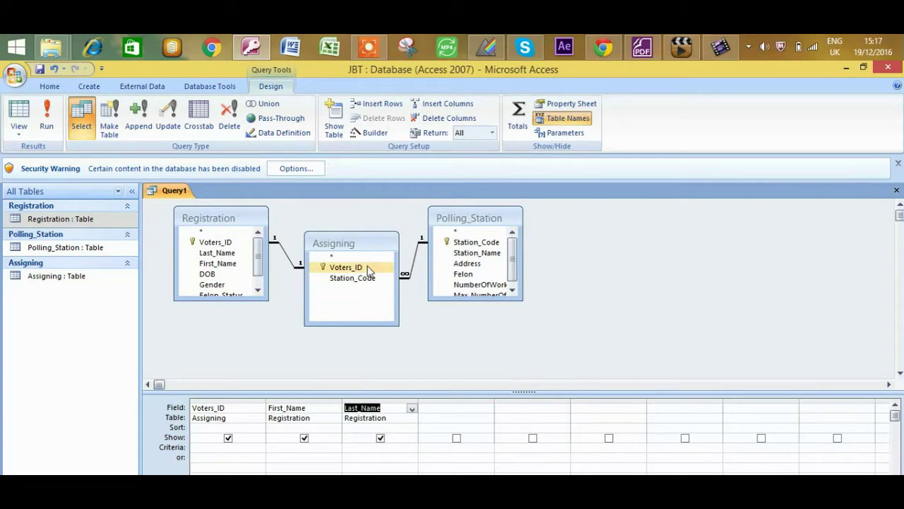
{"action": "scroll", "coordinate": [262, 261], "scroll_direction": "down", "scroll_amount": 1}
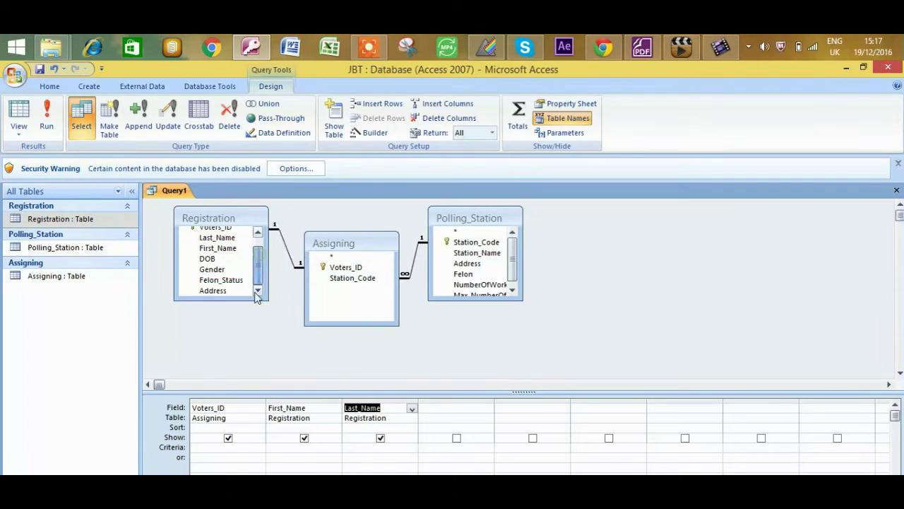
{"action": "left_click_drag", "start_coordinate": [226, 292], "coordinate": [437, 410]}
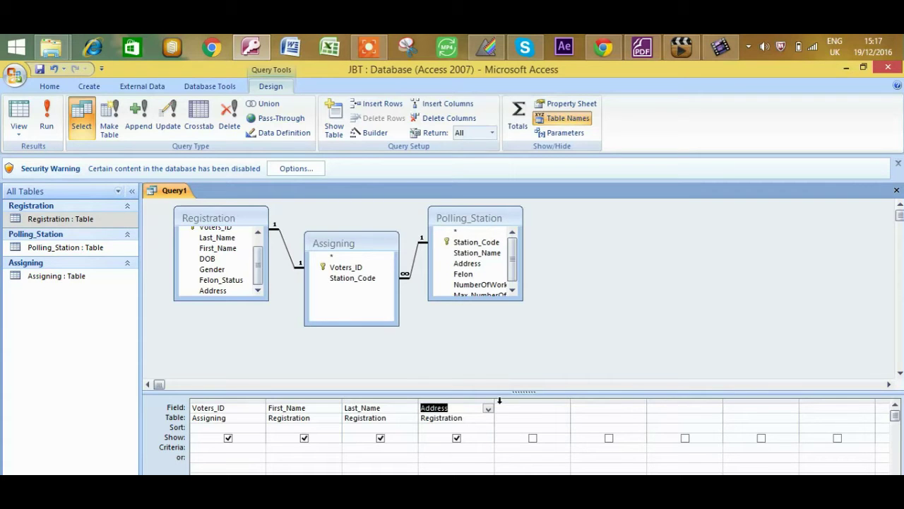
{"action": "left_click", "coordinate": [471, 253]}
{"action": "left_click_drag", "start_coordinate": [469, 252], "coordinate": [506, 409]}
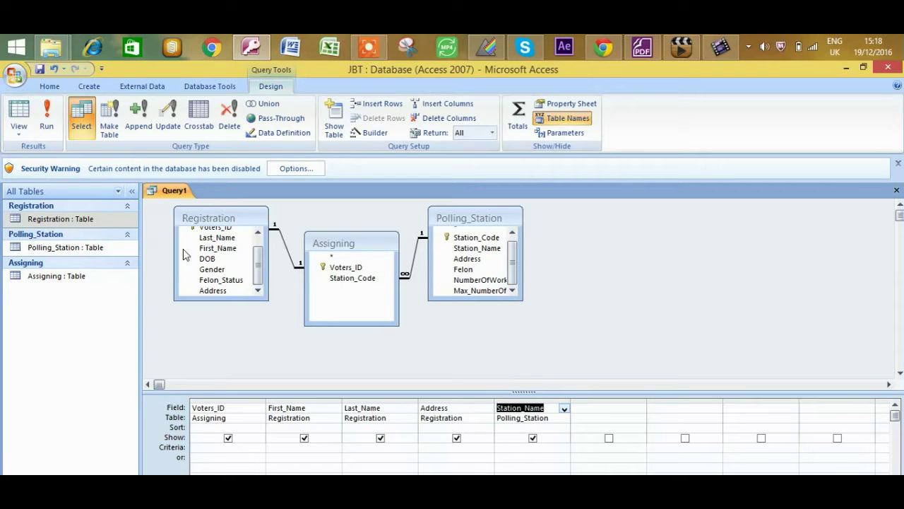
Check the Registration table's records, then return to Query1.
{"action": "double_click", "coordinate": [81, 220]}
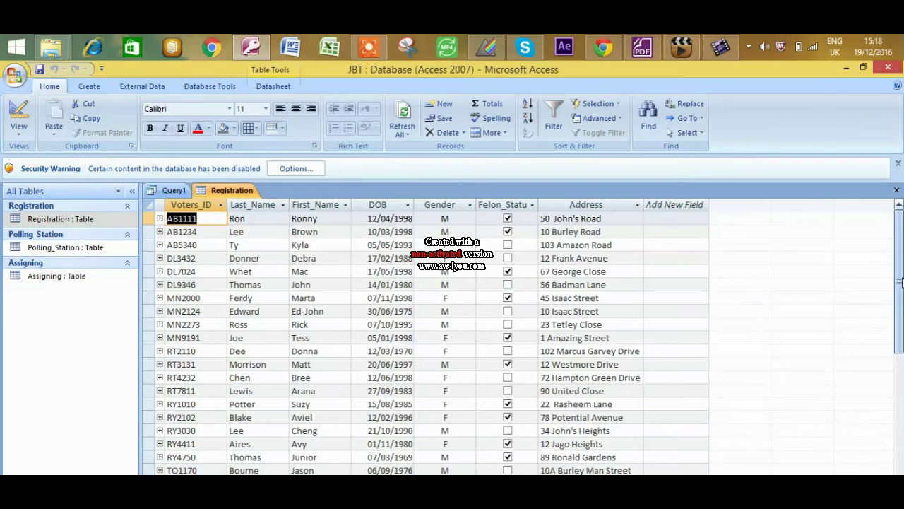
{"action": "left_click_drag", "start_coordinate": [902, 283], "coordinate": [901, 327]}
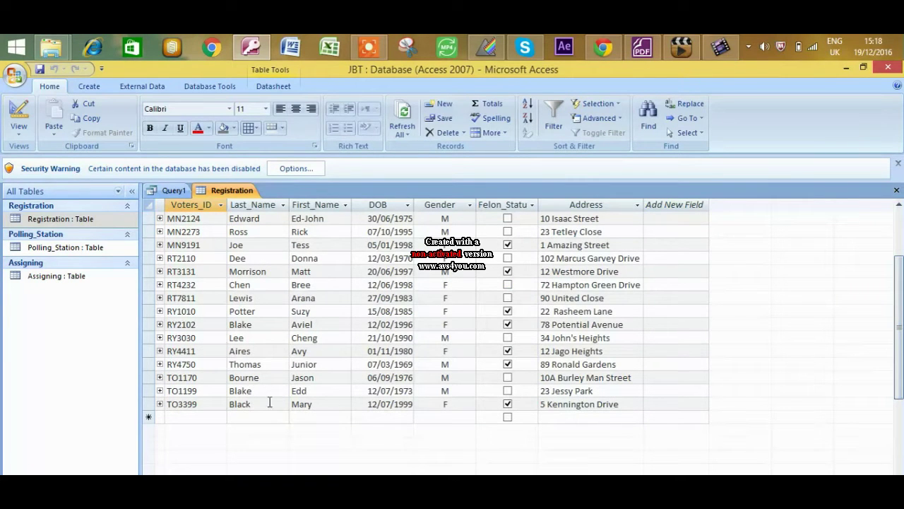
{"action": "left_click", "coordinate": [896, 192]}
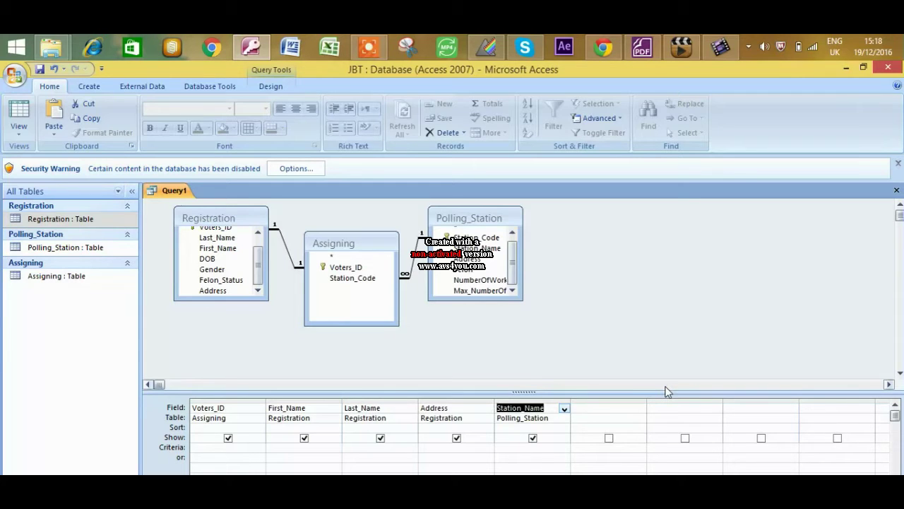
Add Polling_Station's Felon field as a column with criterion No.
{"action": "left_click", "coordinate": [591, 411]}
{"action": "left_click", "coordinate": [640, 409]}
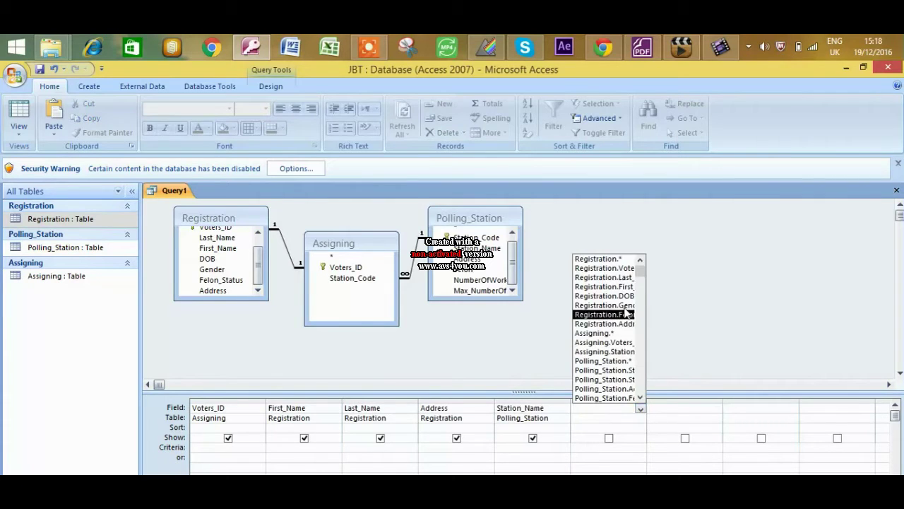
{"action": "left_click_drag", "start_coordinate": [640, 279], "coordinate": [640, 315]}
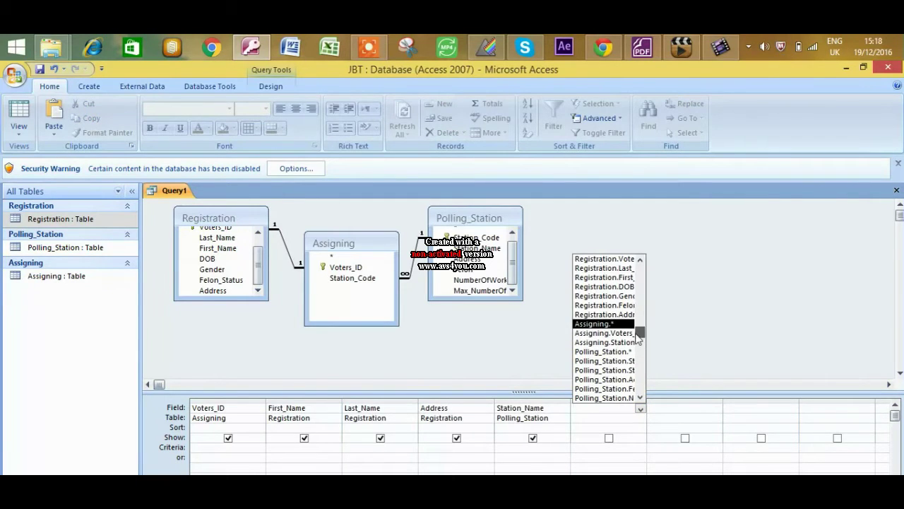
{"action": "left_click_drag", "start_coordinate": [472, 272], "coordinate": [600, 411]}
{"action": "left_click", "coordinate": [606, 446]}
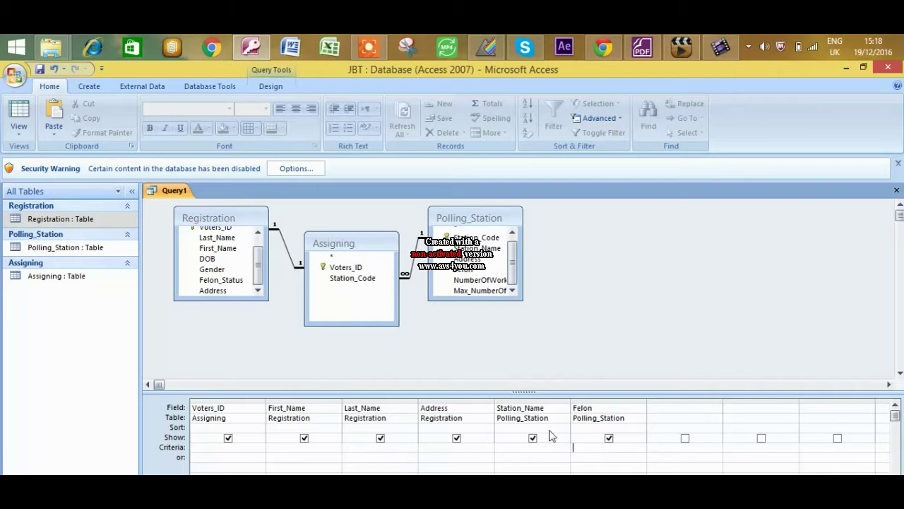
{"action": "left_click", "coordinate": [63, 220]}
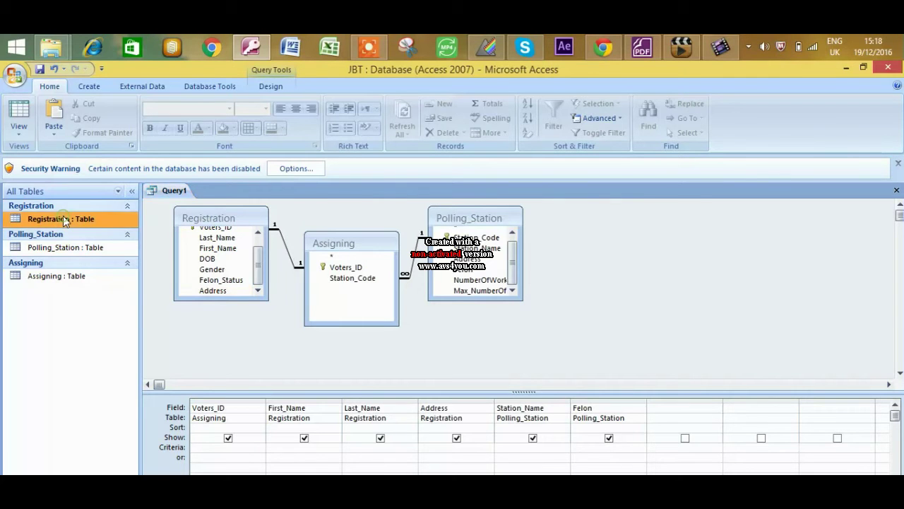
{"action": "double_click", "coordinate": [64, 220]}
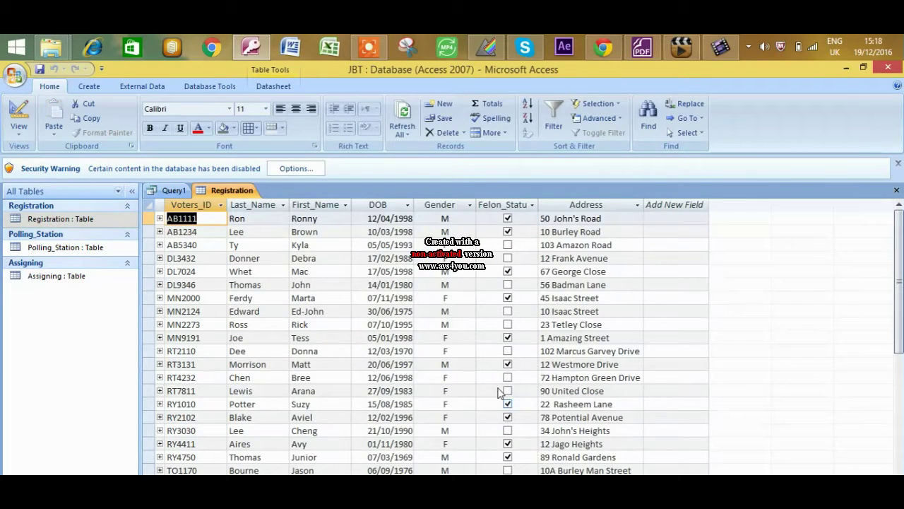
{"action": "left_click", "coordinate": [897, 191]}
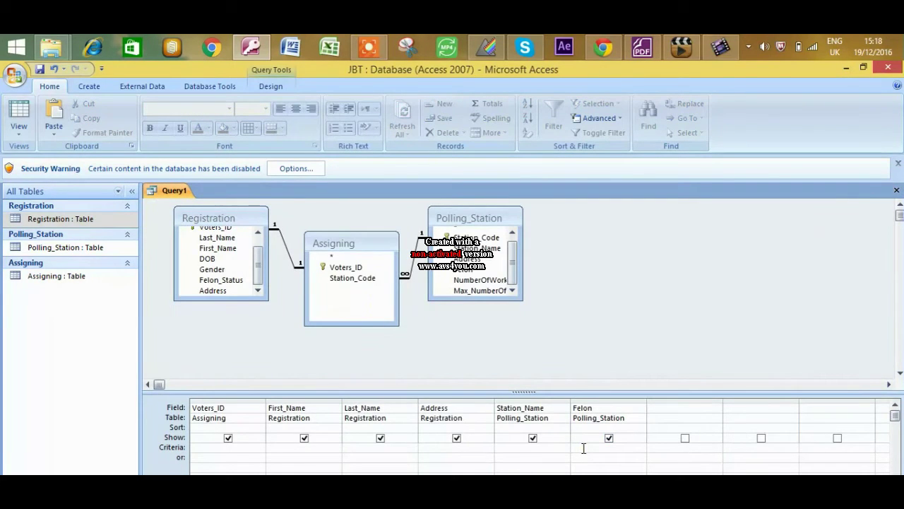
{"action": "left_click", "coordinate": [583, 448]}
{"action": "type", "text": "No"}
Add Registration's Felon_Status as the sixth column and delete the Felon column.
{"action": "left_click", "coordinate": [335, 280]}
{"action": "left_click", "coordinate": [215, 282]}
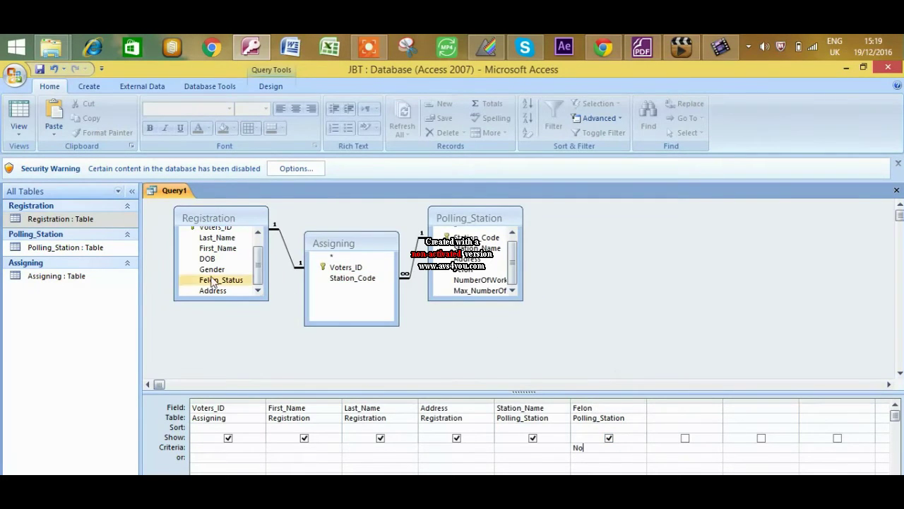
{"action": "left_click_drag", "start_coordinate": [224, 282], "coordinate": [598, 422]}
{"action": "left_click", "coordinate": [694, 417]}
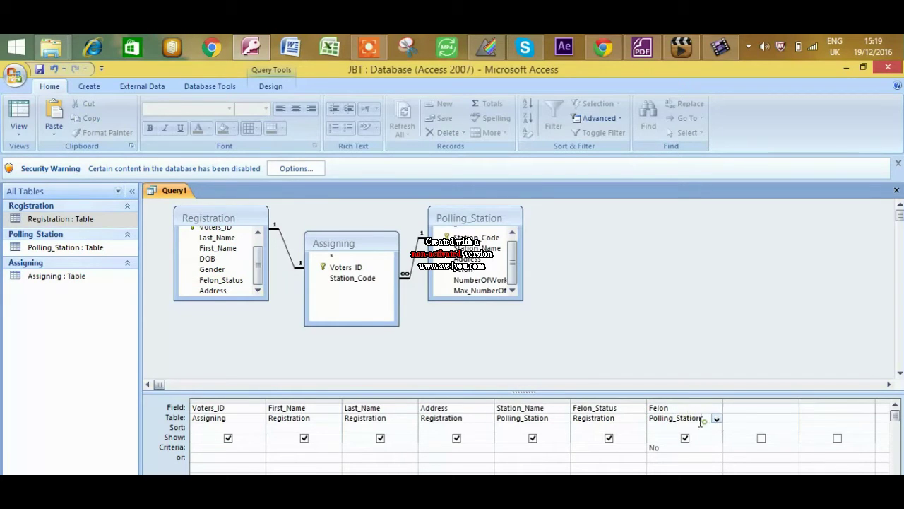
{"action": "key", "text": "BackSpace"}
{"action": "key", "text": "BackSpace"}
{"action": "key", "text": "BackSpace"}
{"action": "key", "text": "BackSpace"}
{"action": "key", "text": "BackSpace"}
{"action": "key", "text": "BackSpace"}
{"action": "key", "text": "BackSpace"}
{"action": "key", "text": "BackSpace"}
{"action": "key", "text": "BackSpace"}
{"action": "key", "text": "BackSpace"}
{"action": "key", "text": "BackSpace"}
{"action": "key", "text": "BackSpace"}
{"action": "key", "text": "BackSpace"}
{"action": "key", "text": "BackSpace"}
{"action": "key", "text": "BackSpace"}
{"action": "left_click", "coordinate": [671, 408]}
{"action": "key", "text": "BackSpace"}
{"action": "key", "text": "BackSpace"}
{"action": "key", "text": "BackSpace"}
{"action": "key", "text": "BackSpace"}
{"action": "key", "text": "BackSpace"}
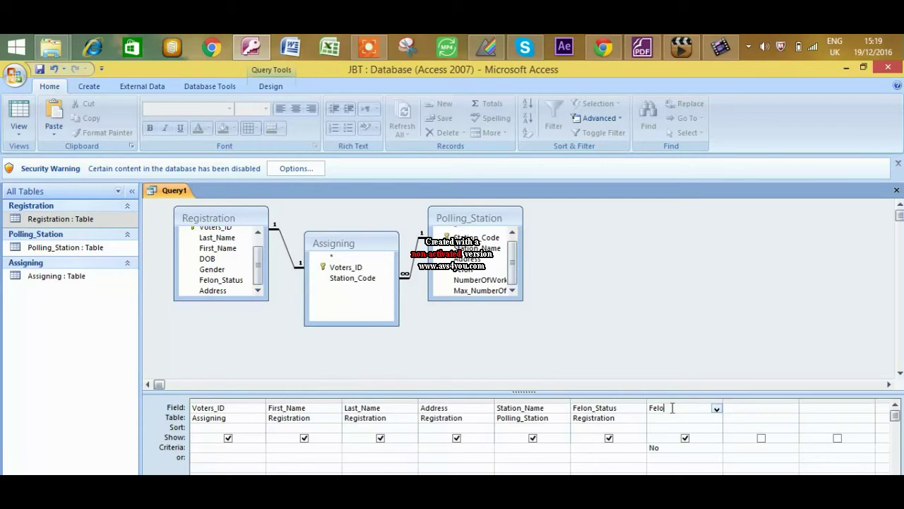
{"action": "left_click", "coordinate": [662, 448]}
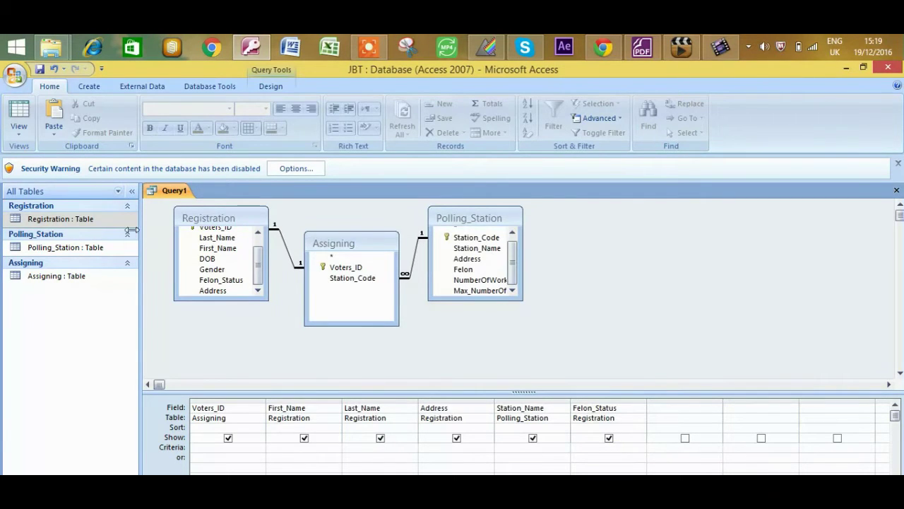
Enter No as the Felon_Status criterion, checking values against the Registration table.
{"action": "double_click", "coordinate": [74, 220]}
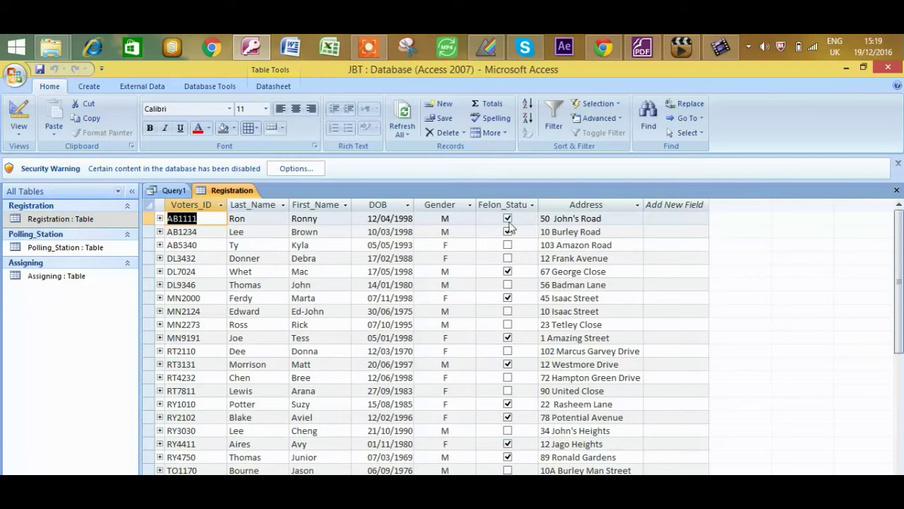
{"action": "left_click", "coordinate": [169, 191]}
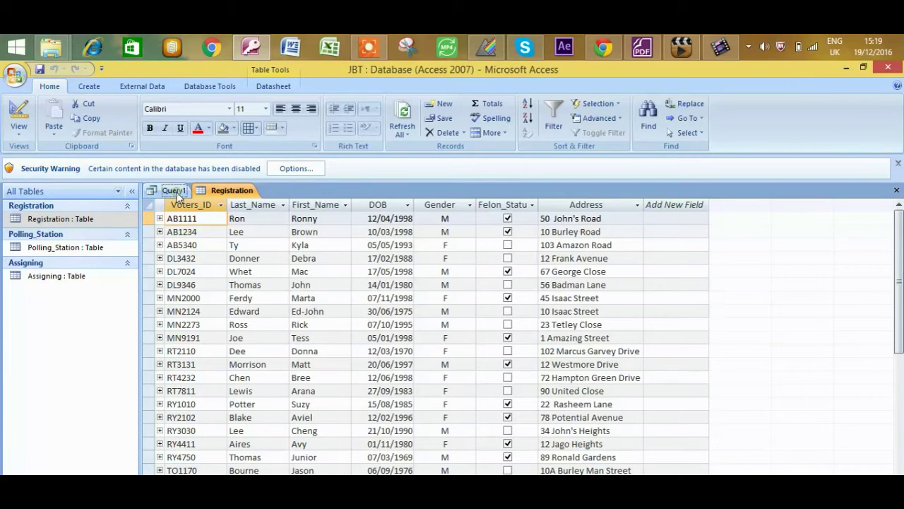
{"action": "left_click", "coordinate": [175, 191]}
{"action": "left_click", "coordinate": [592, 449]}
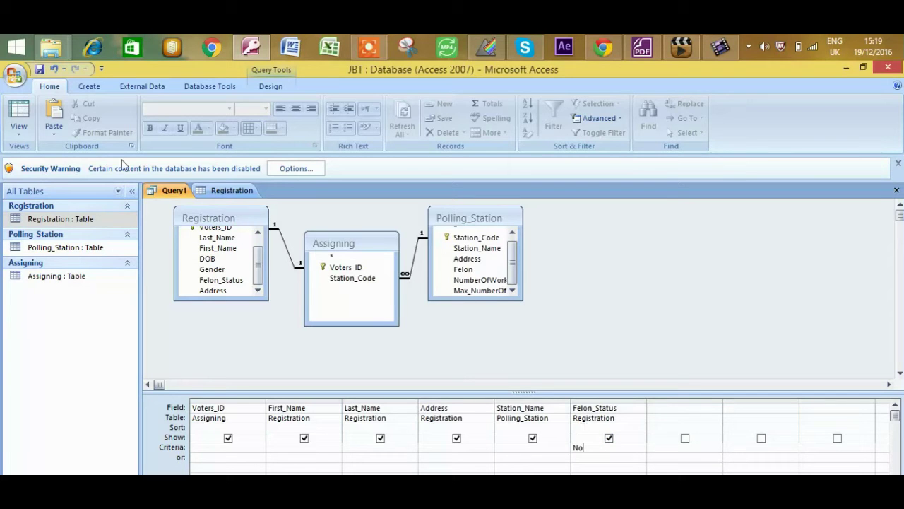
{"action": "left_click", "coordinate": [231, 190]}
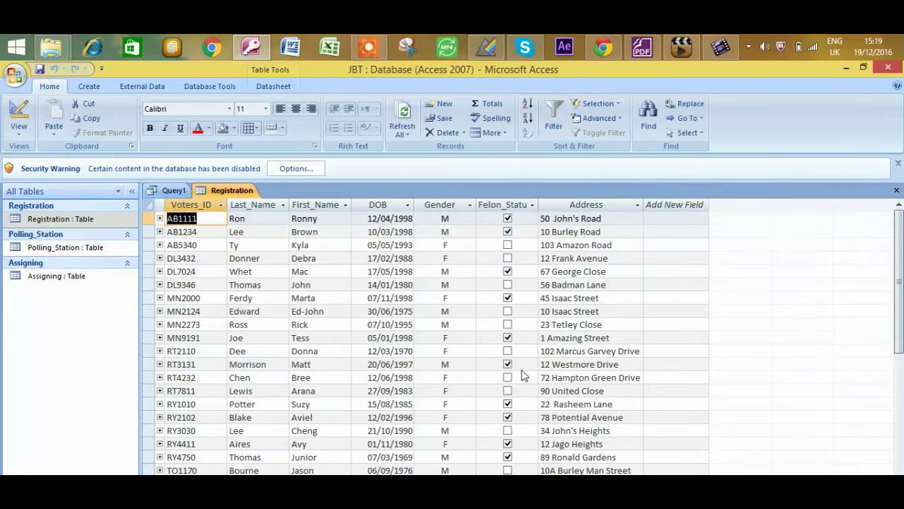
{"action": "left_click", "coordinate": [172, 189]}
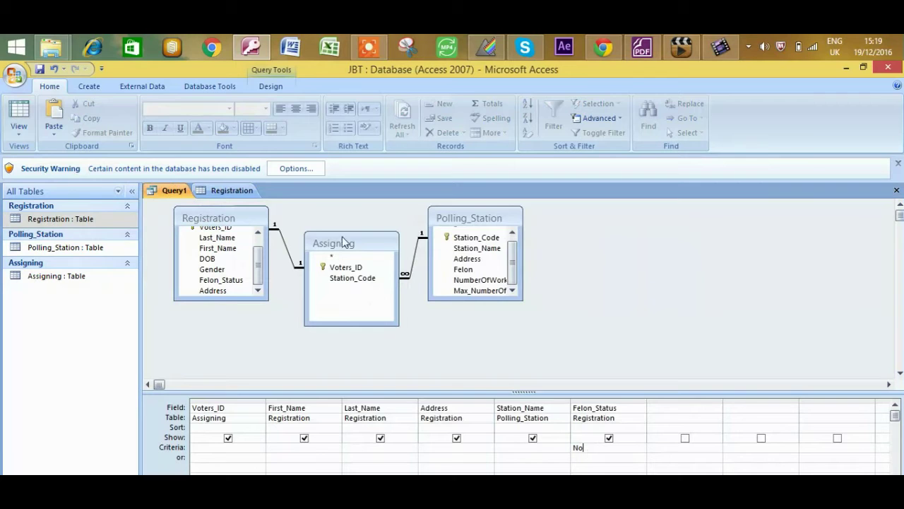
Run the query, save it as Valid_Voters, and close the open tabs.
{"action": "left_click", "coordinate": [21, 116]}
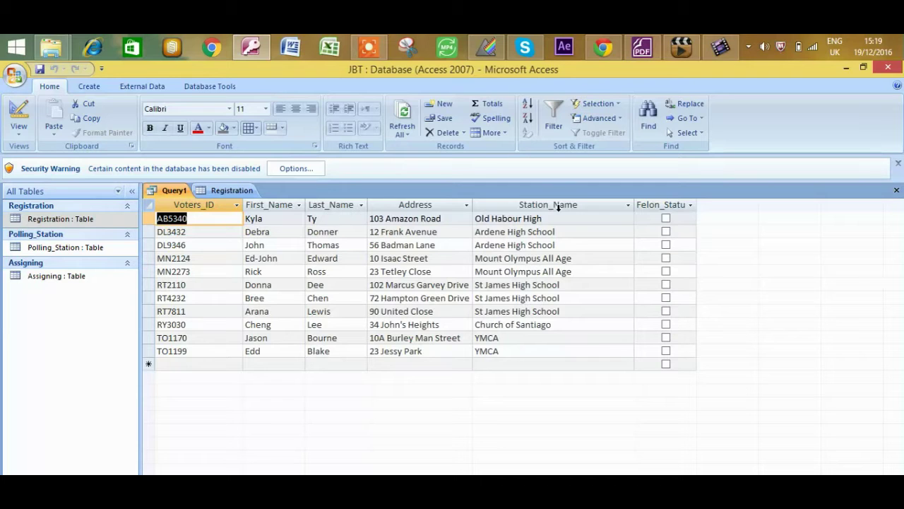
{"action": "left_click_drag", "start_coordinate": [697, 205], "coordinate": [747, 213]}
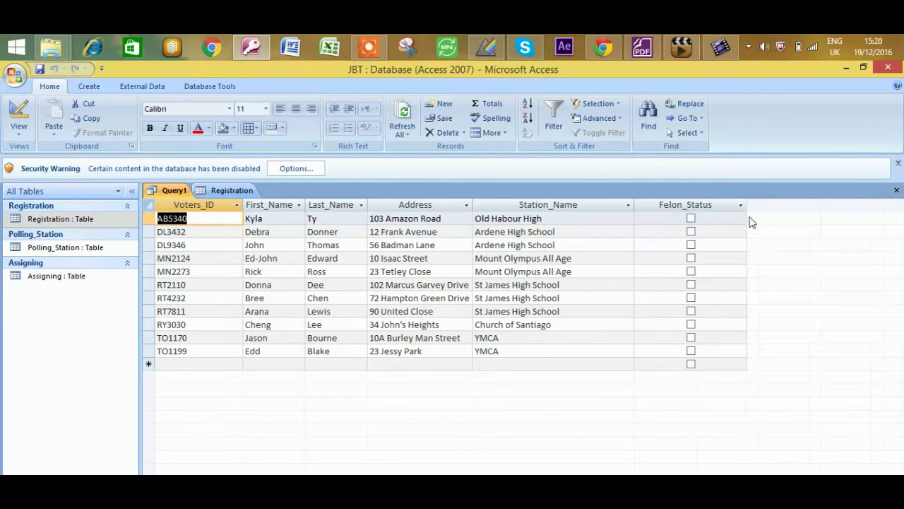
{"action": "left_click", "coordinate": [38, 71]}
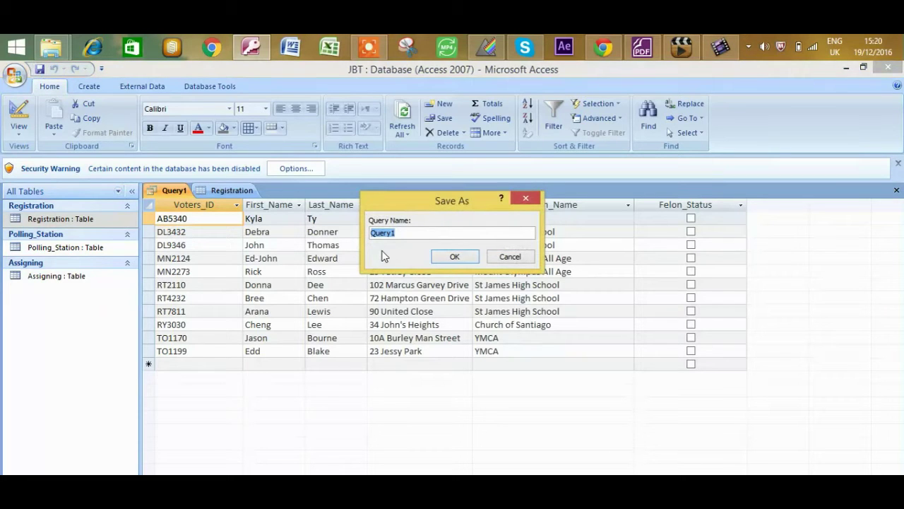
{"action": "type", "text": "Valid_Voters"}
{"action": "key", "text": "Return"}
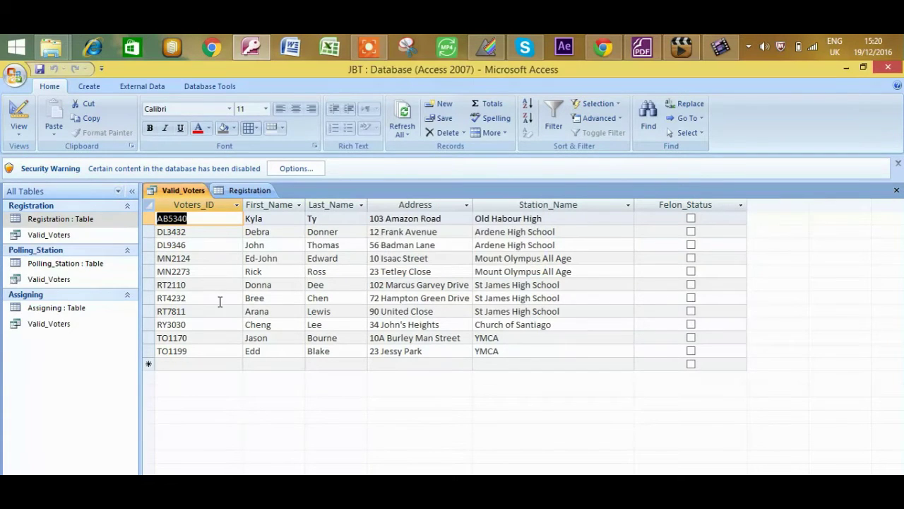
{"action": "left_click", "coordinate": [897, 191]}
{"action": "left_click", "coordinate": [896, 191]}
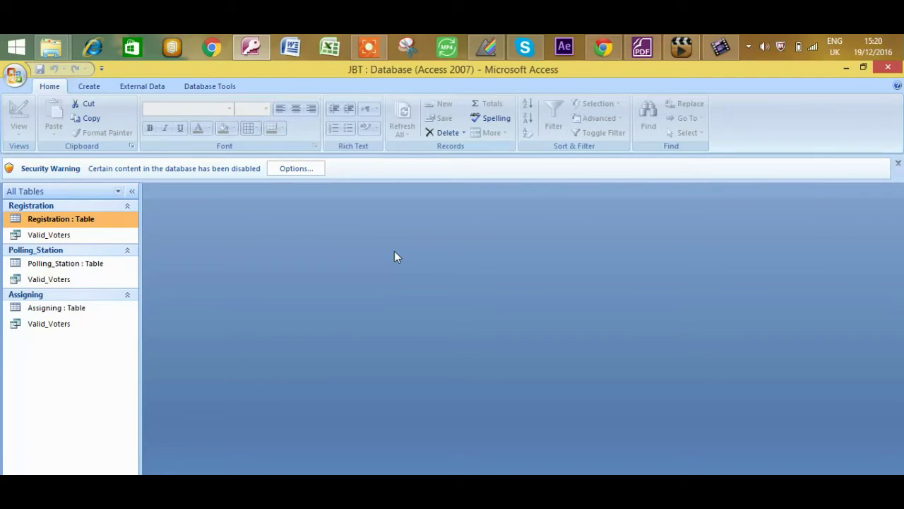
Start a new query design using the Registration table.
{"action": "left_click", "coordinate": [85, 87]}
{"action": "left_click", "coordinate": [502, 133]}
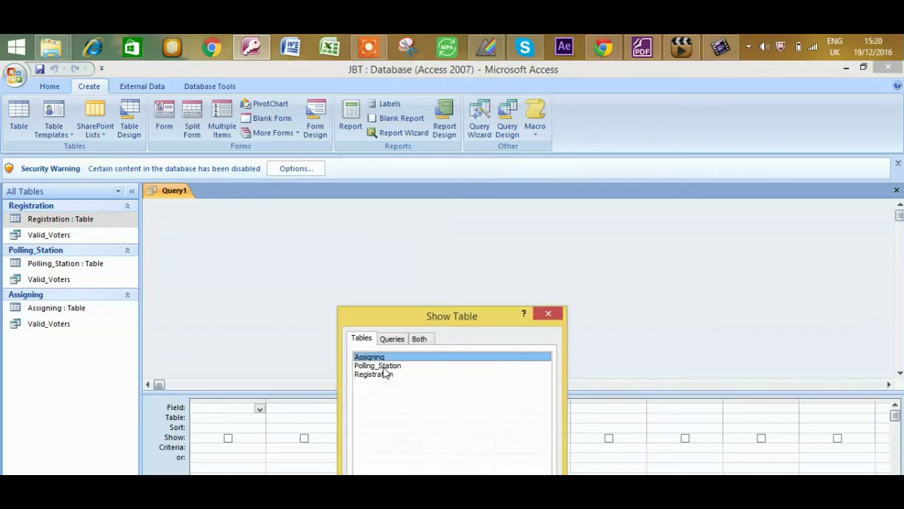
{"action": "left_click", "coordinate": [374, 375]}
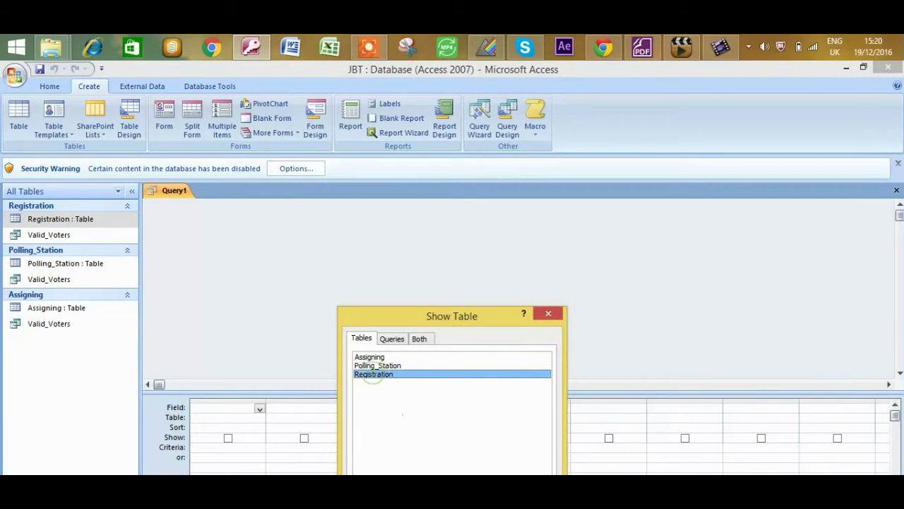
{"action": "key", "text": "Return"}
{"action": "left_click", "coordinate": [548, 313]}
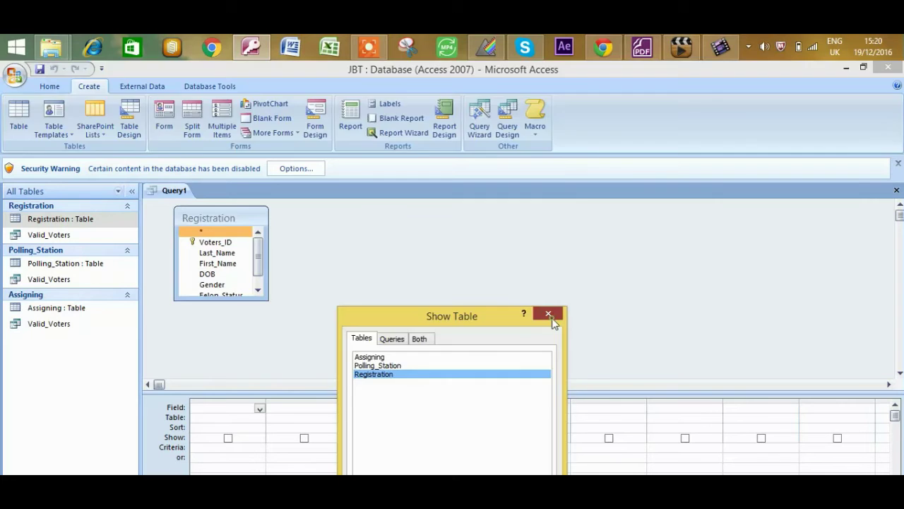
Add Voters_ID, First_Name, Last_Name and Gender with criterion "F" under Gender, and run it.
{"action": "left_click_drag", "start_coordinate": [224, 241], "coordinate": [233, 410]}
{"action": "left_click_drag", "start_coordinate": [218, 263], "coordinate": [301, 408]}
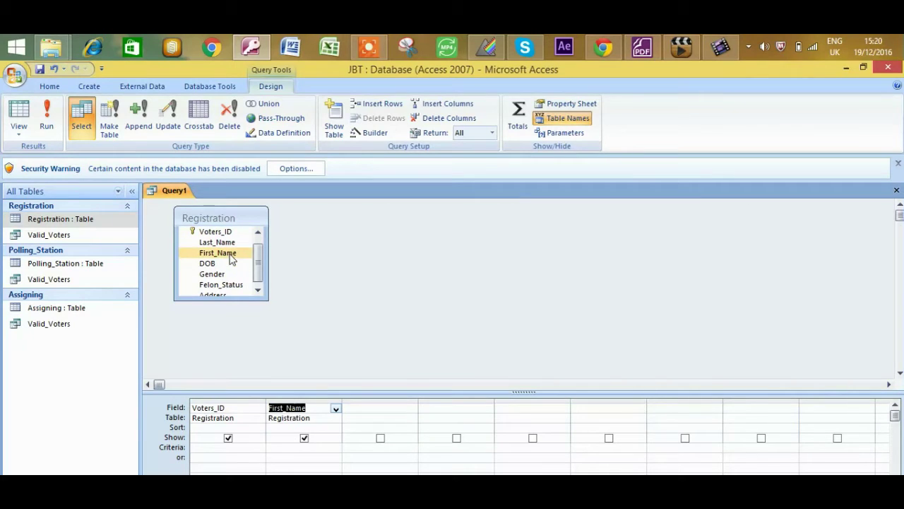
{"action": "left_click_drag", "start_coordinate": [231, 244], "coordinate": [377, 413]}
{"action": "left_click", "coordinate": [258, 289]}
{"action": "left_click_drag", "start_coordinate": [212, 269], "coordinate": [436, 408]}
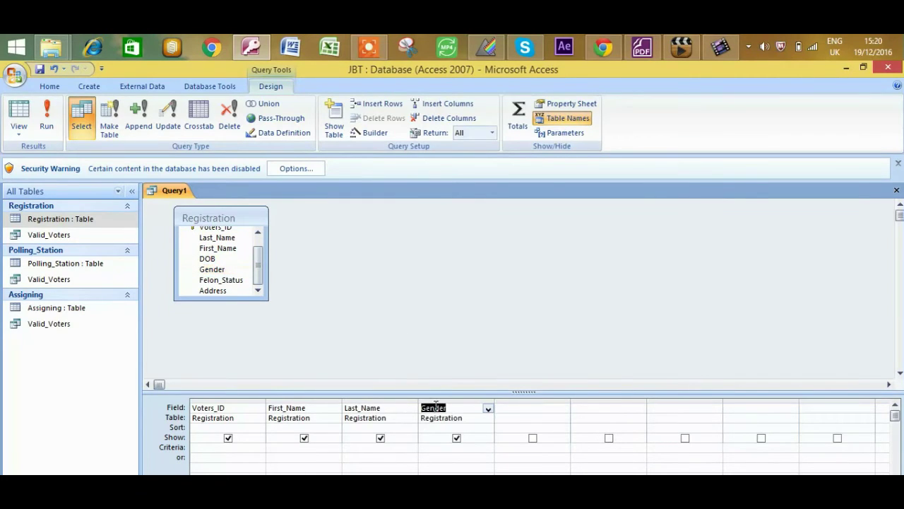
{"action": "left_click", "coordinate": [446, 448]}
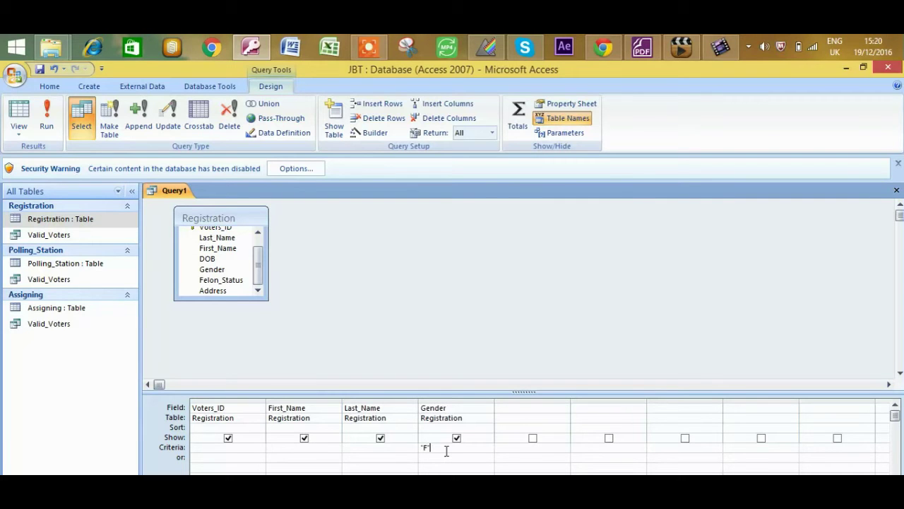
{"action": "left_click", "coordinate": [19, 117]}
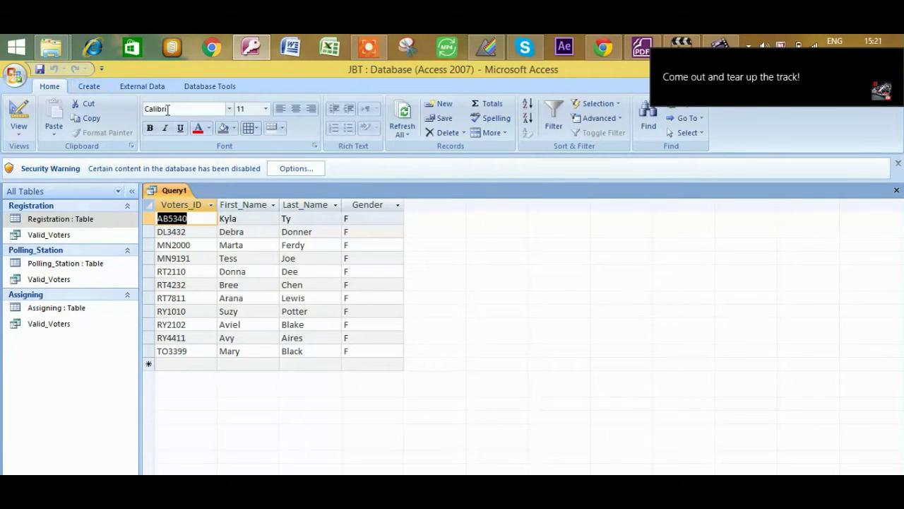
Save the female voters query as Females_Voters and close it.
{"action": "left_click", "coordinate": [40, 70]}
{"action": "type", "text": "Females_o"}
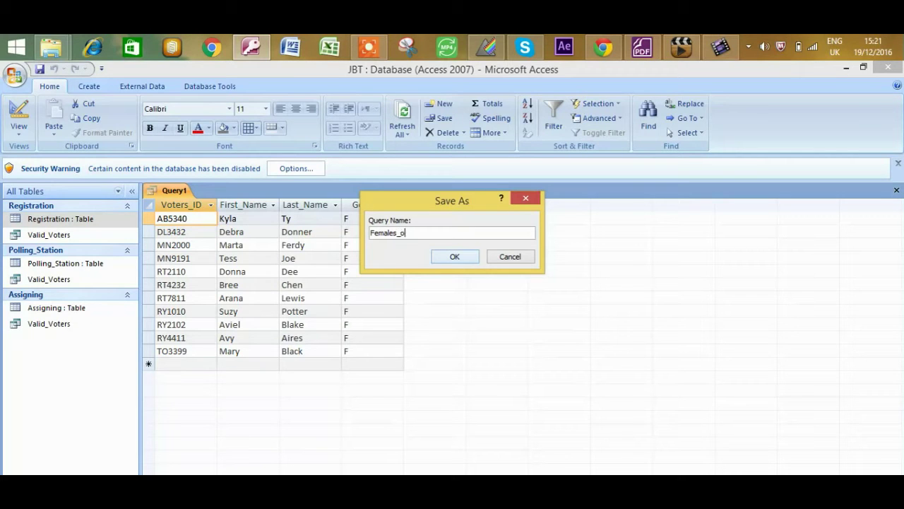
{"action": "key", "text": "BackSpace"}
{"action": "type", "text": "Voters"}
{"action": "left_click", "coordinate": [452, 258]}
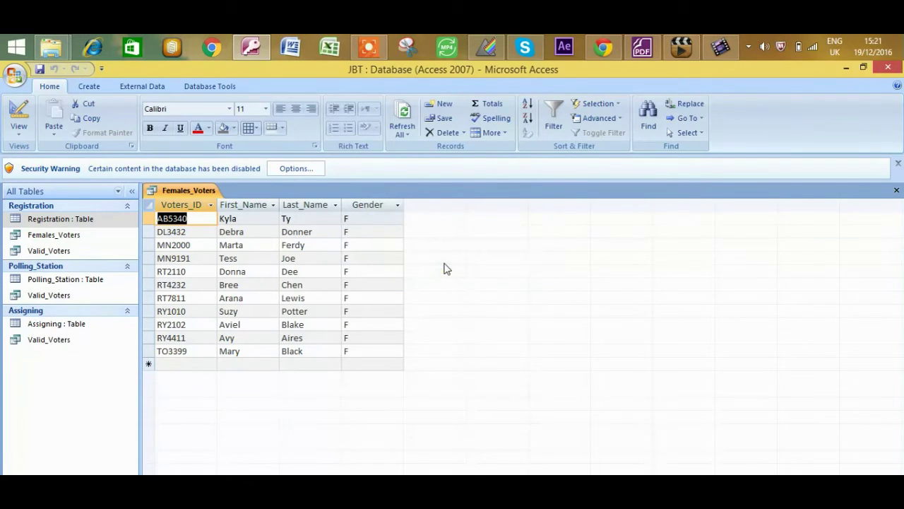
{"action": "left_click", "coordinate": [896, 191]}
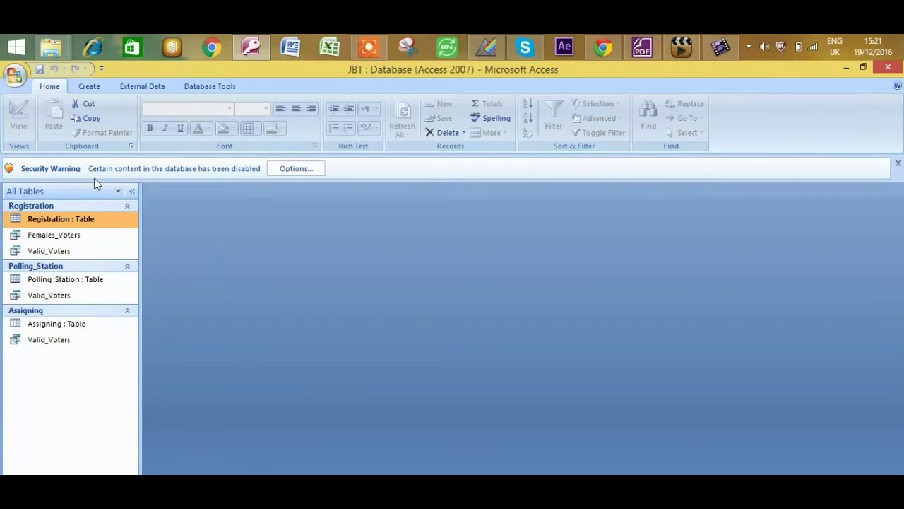
Start a new query in Design view with the Registration table added.
{"action": "left_click", "coordinate": [101, 87]}
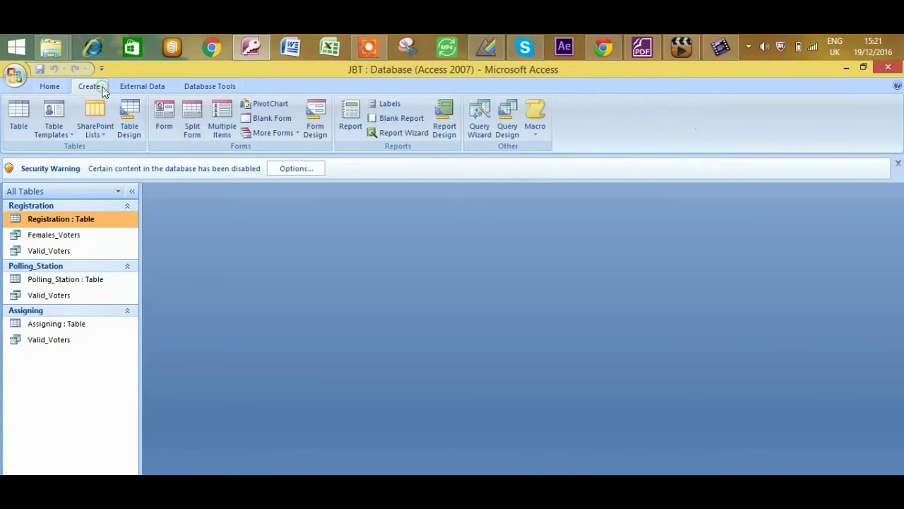
{"action": "left_click", "coordinate": [508, 129]}
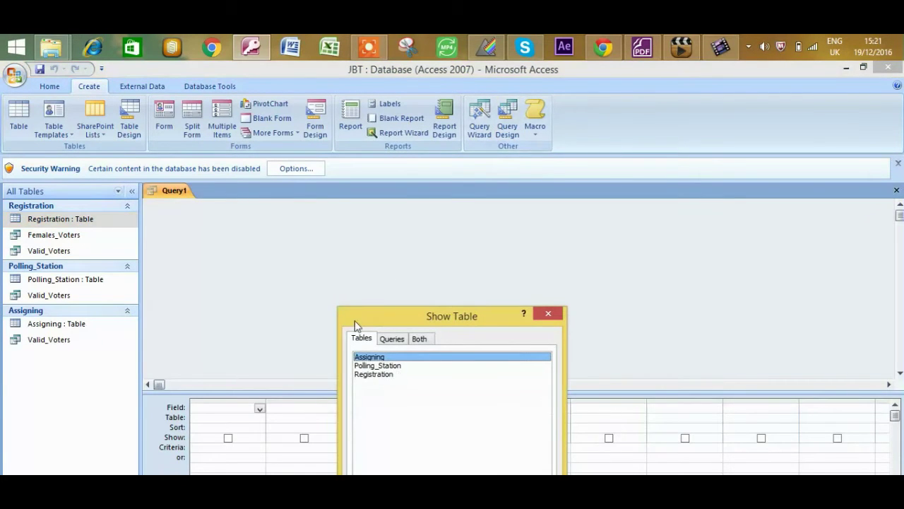
{"action": "left_click", "coordinate": [388, 374]}
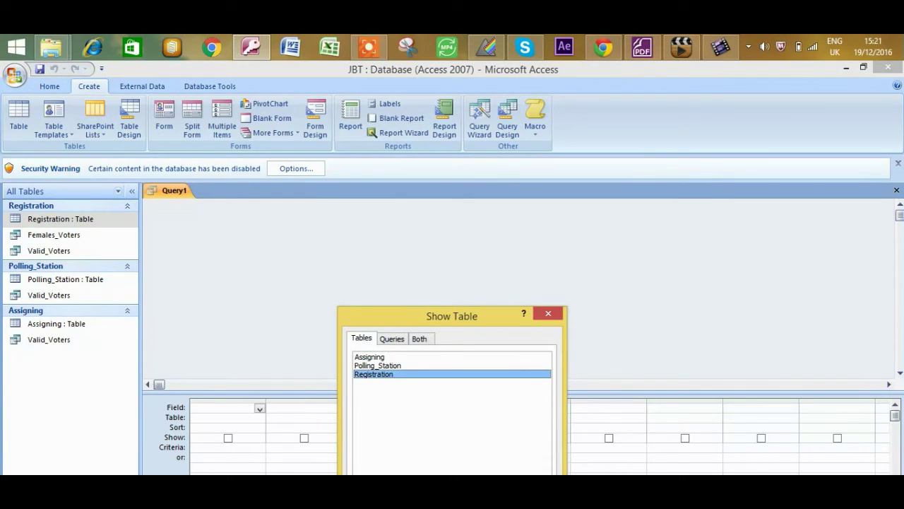
{"action": "double_click", "coordinate": [388, 374]}
{"action": "left_click", "coordinate": [549, 315]}
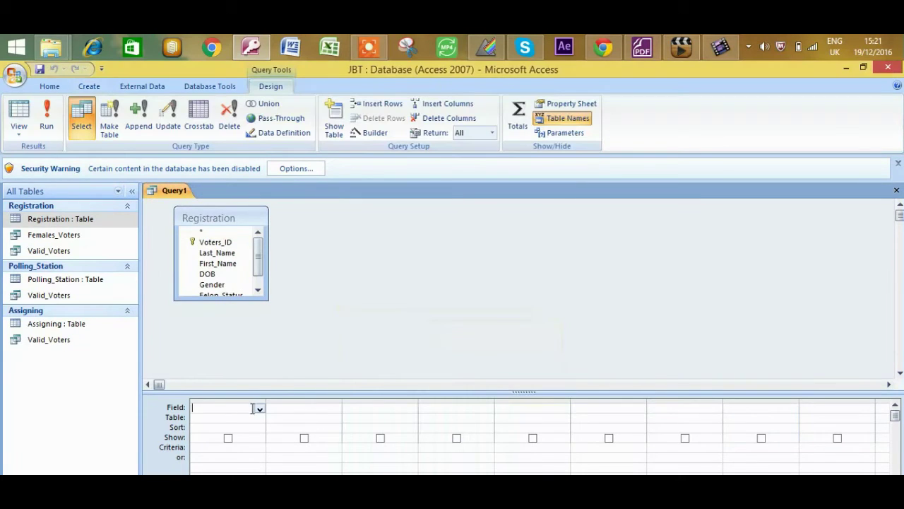
Add Voters_ID, First_Name, Last_Name, Gender and Felon_Status as the five query columns.
{"action": "left_click_drag", "start_coordinate": [222, 244], "coordinate": [220, 407]}
{"action": "left_click_drag", "start_coordinate": [233, 263], "coordinate": [307, 405]}
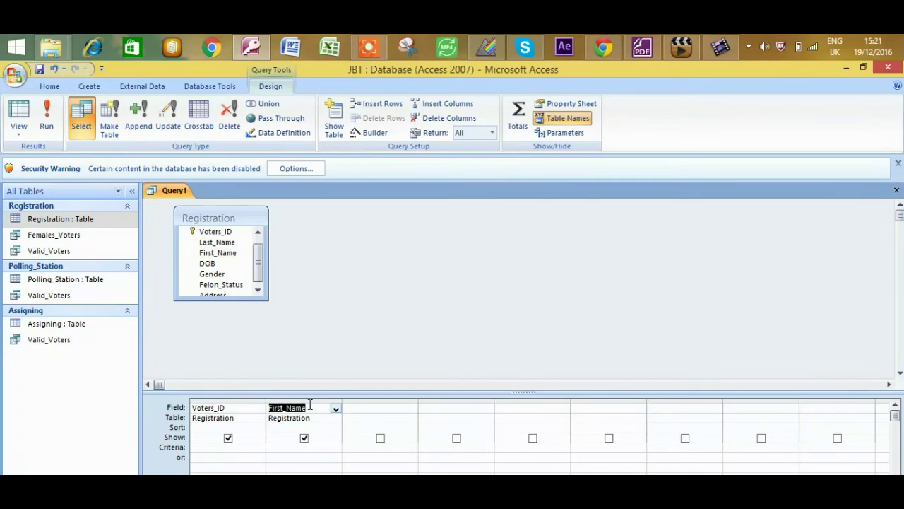
{"action": "left_click_drag", "start_coordinate": [239, 249], "coordinate": [388, 410]}
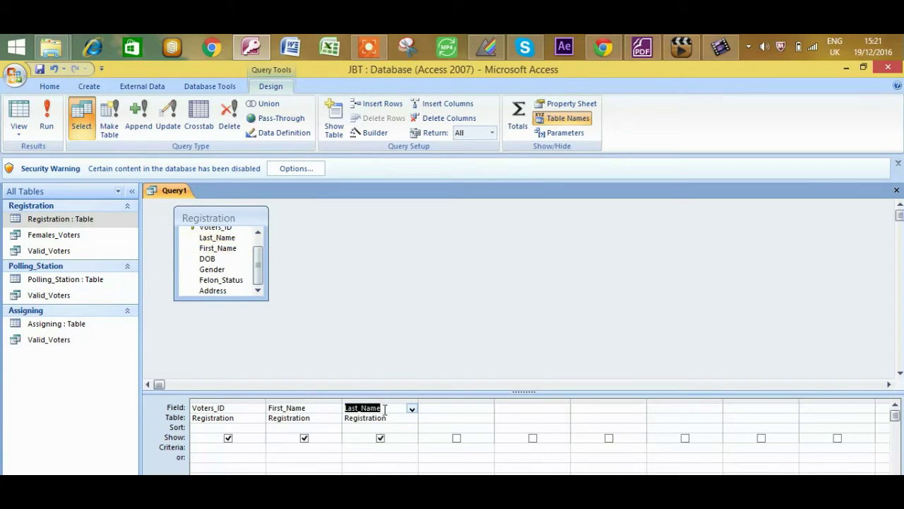
{"action": "left_click_drag", "start_coordinate": [217, 272], "coordinate": [449, 412]}
{"action": "left_click", "coordinate": [221, 280]}
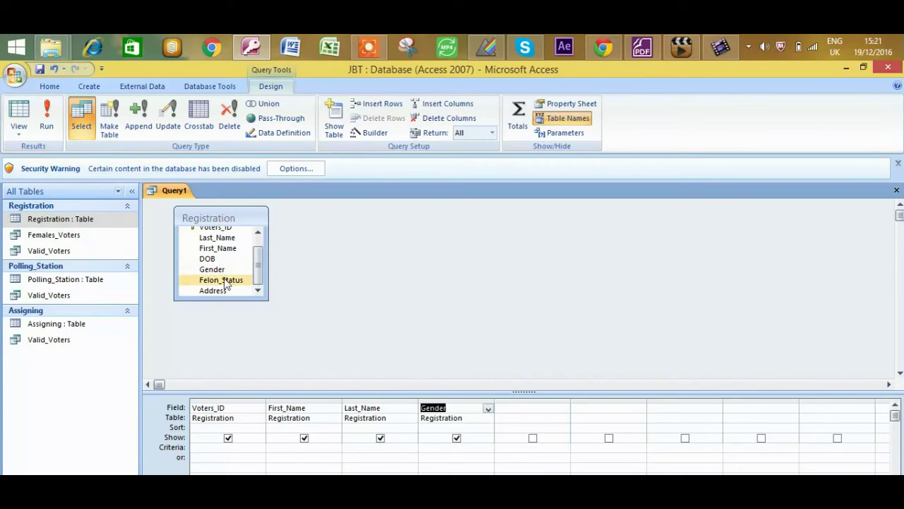
{"action": "left_click_drag", "start_coordinate": [464, 376], "coordinate": [523, 410]}
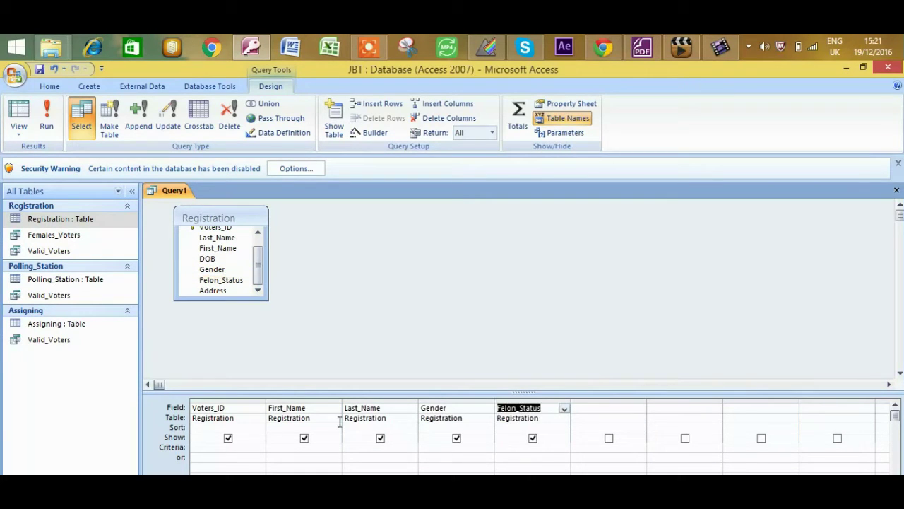
{"action": "left_click", "coordinate": [439, 452]}
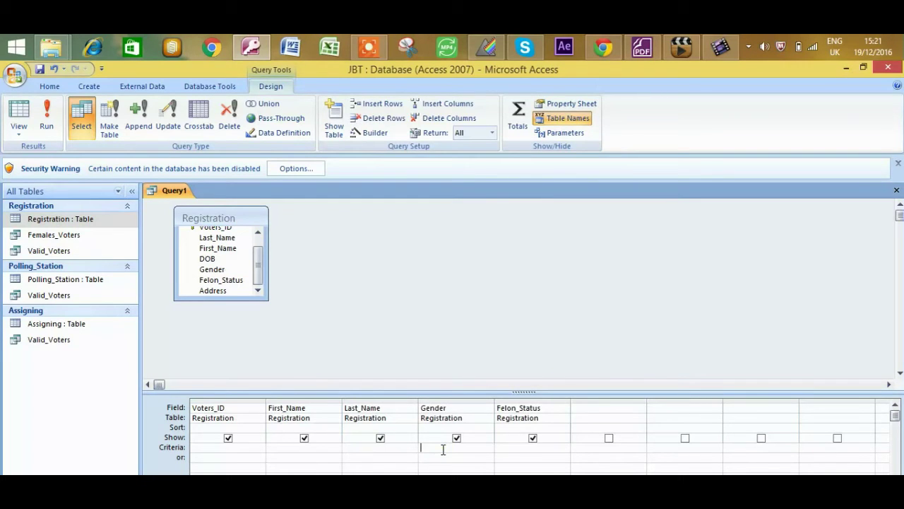
Set criteria "M" on Gender and Yes on Felon_Status, then run the query.
{"action": "type", "text": "\"M"}
{"action": "type", "text": "Yes"}
{"action": "left_click", "coordinate": [17, 119]}
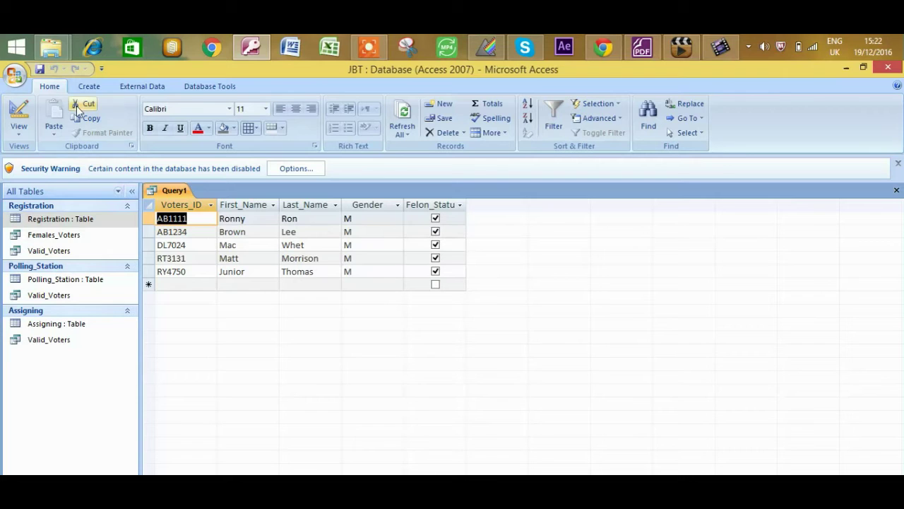
Save the query as Male_Felons and close it.
{"action": "left_click", "coordinate": [39, 69]}
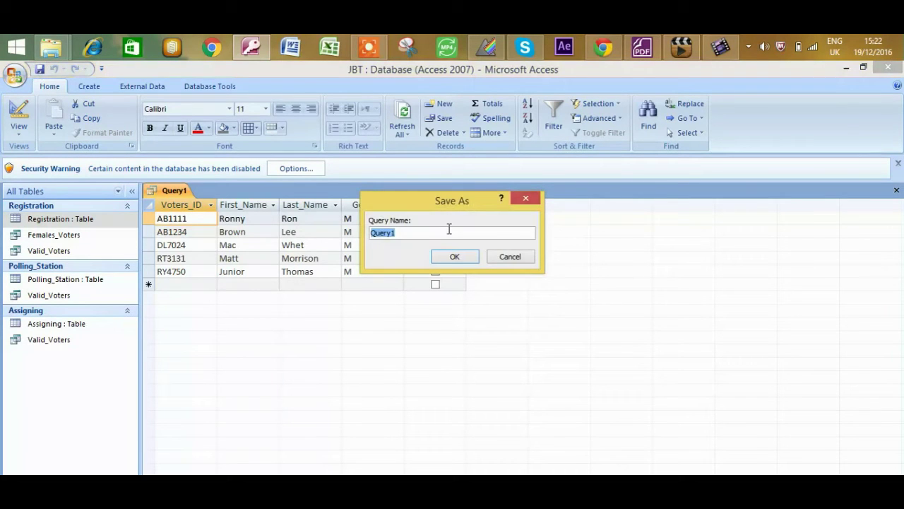
{"action": "type", "text": "Male"}
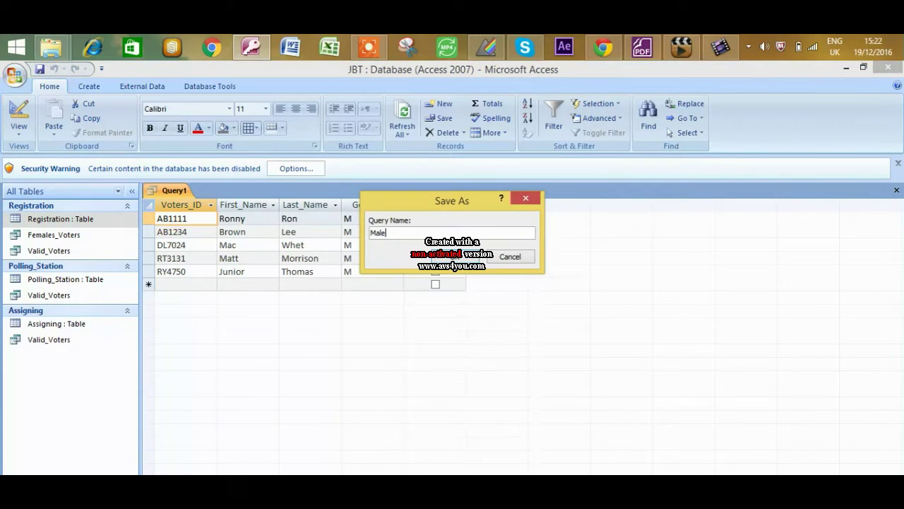
{"action": "type", "text": "_Felons"}
{"action": "key", "text": "Return"}
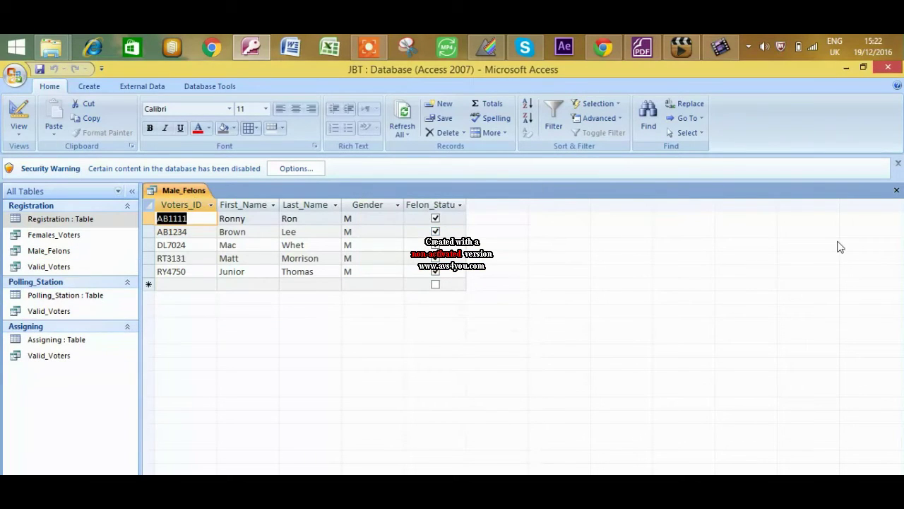
{"action": "left_click", "coordinate": [897, 191]}
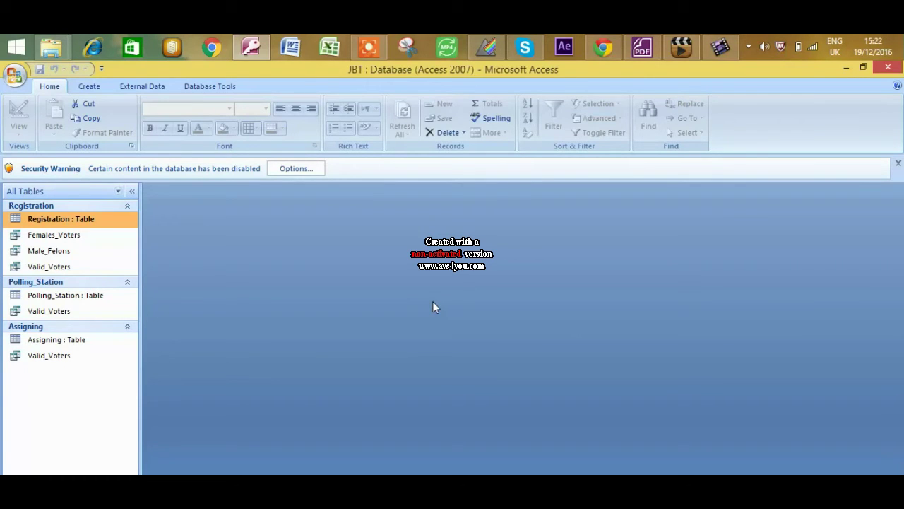
{"action": "left_click", "coordinate": [91, 86]}
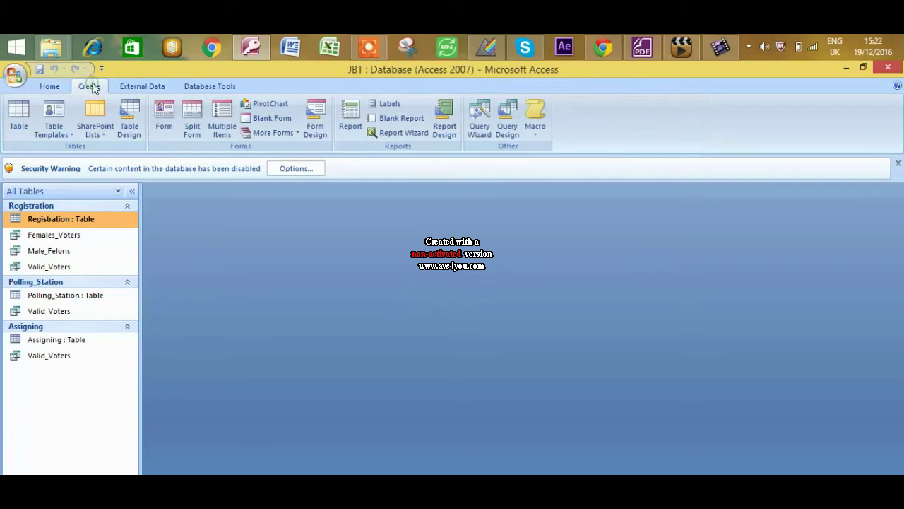
Start a new query design using only Polling_Station, removing the Registration table.
{"action": "left_click", "coordinate": [505, 119]}
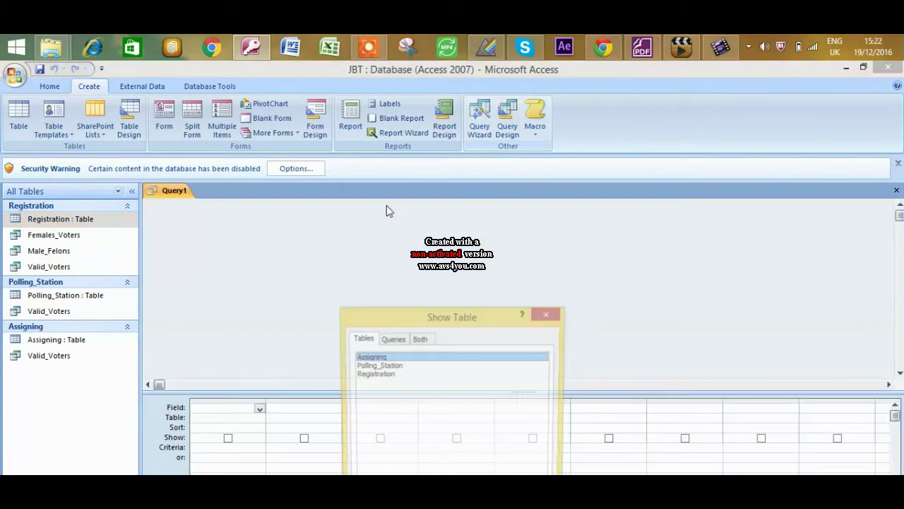
{"action": "left_click", "coordinate": [401, 374]}
{"action": "left_click", "coordinate": [410, 365], "text": "ctrl"}
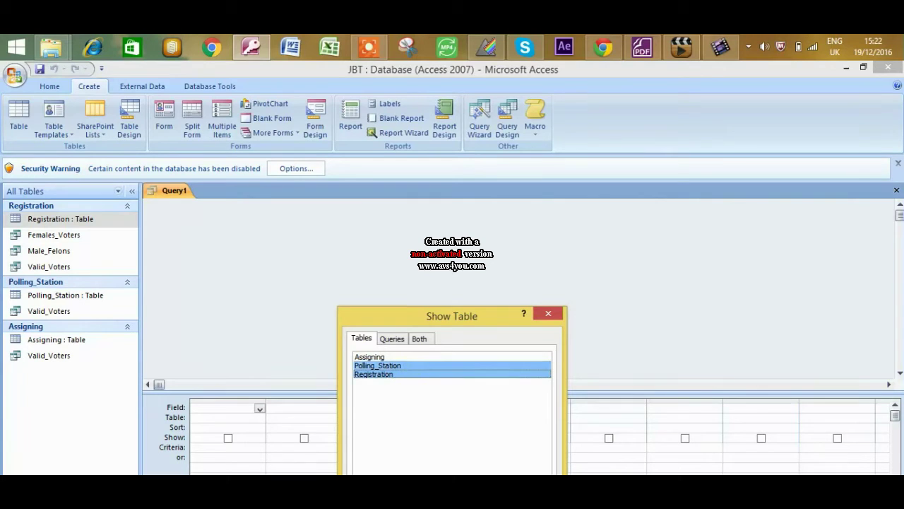
{"action": "key", "text": "Return"}
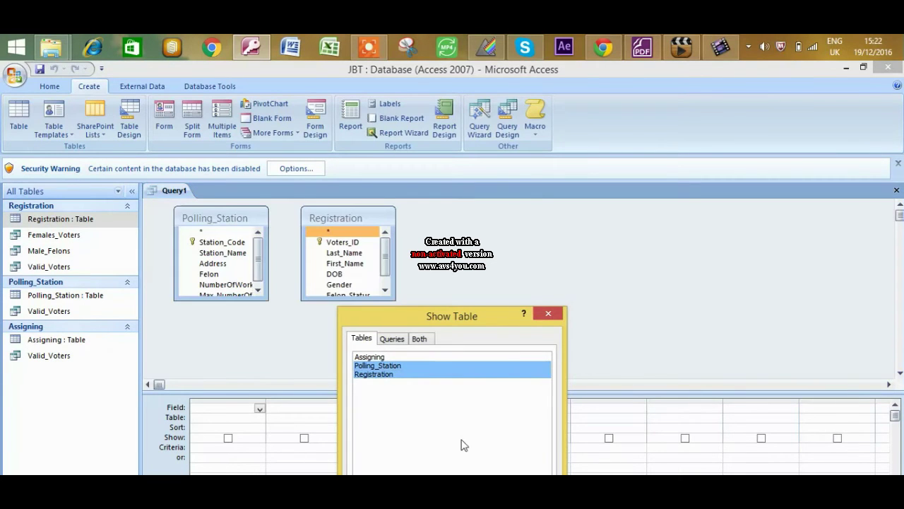
{"action": "left_click", "coordinate": [548, 313]}
{"action": "right_click", "coordinate": [353, 227]}
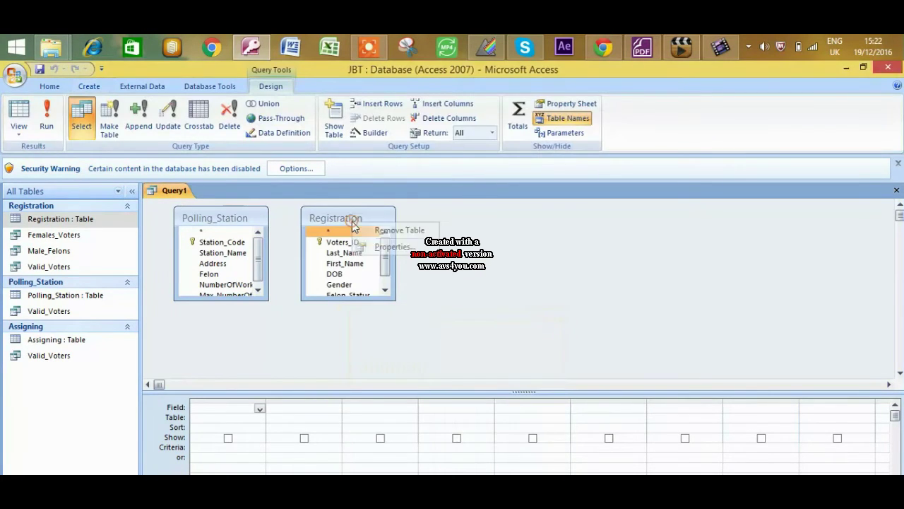
{"action": "left_click", "coordinate": [399, 231]}
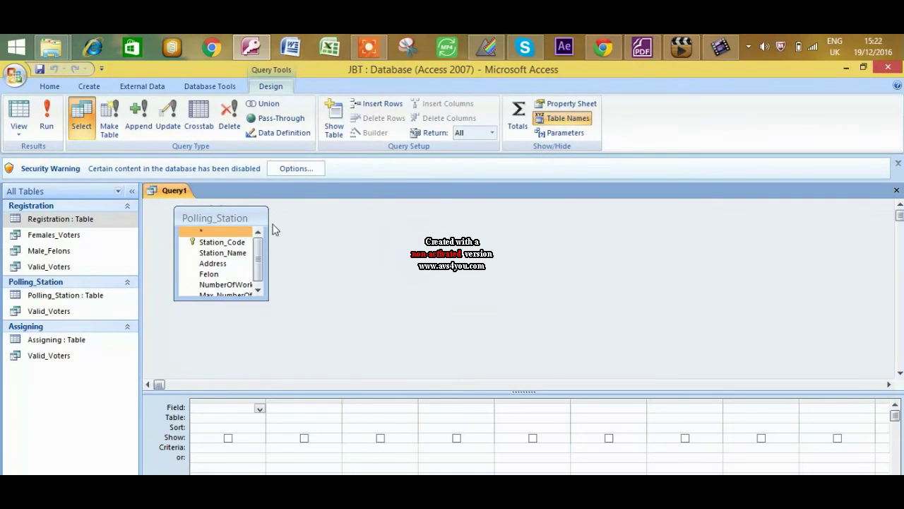
Place Station_Code, Station_Name and NumberOfWorkers in the query grid.
{"action": "left_click", "coordinate": [229, 255]}
{"action": "left_click_drag", "start_coordinate": [228, 255], "coordinate": [236, 404]}
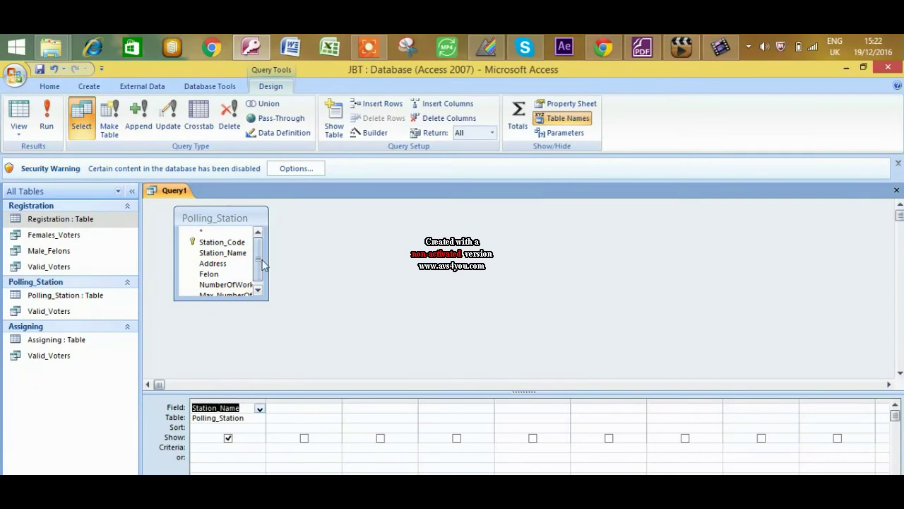
{"action": "scroll", "coordinate": [262, 263], "scroll_direction": "down", "scroll_amount": 1}
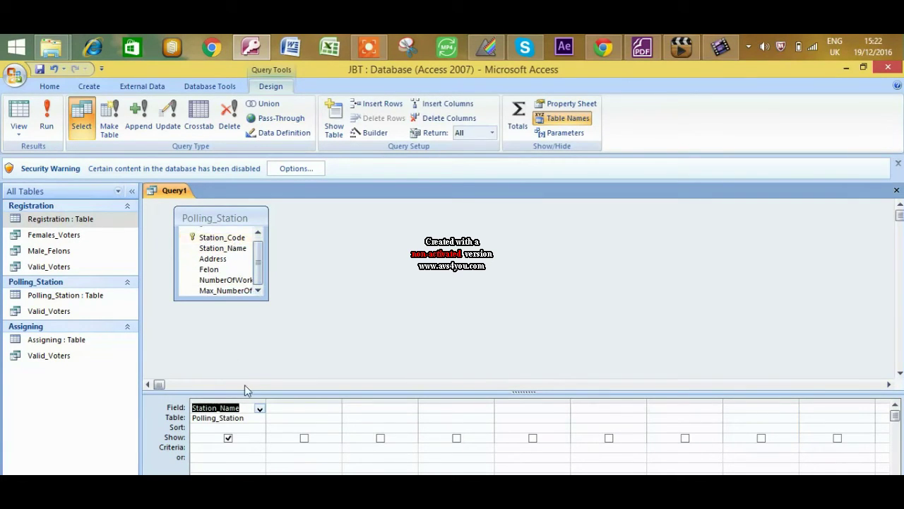
{"action": "left_click_drag", "start_coordinate": [236, 242], "coordinate": [224, 408]}
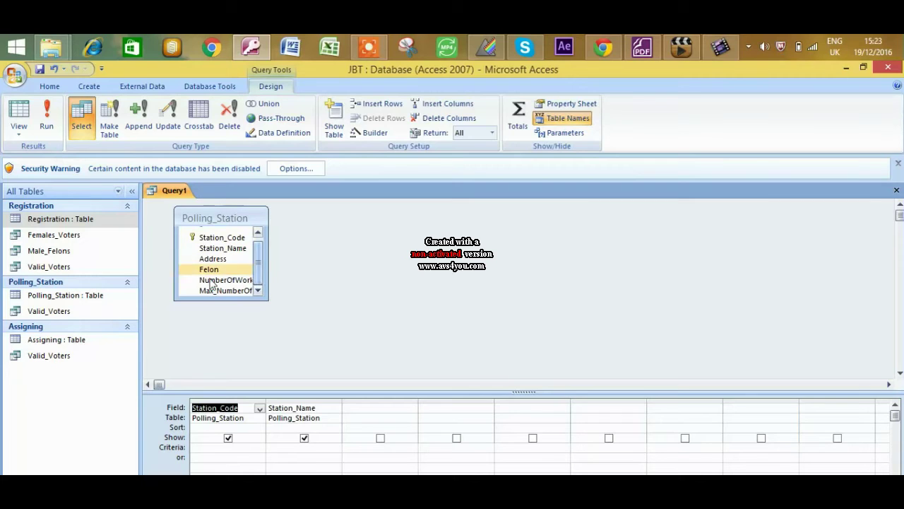
{"action": "left_click_drag", "start_coordinate": [230, 283], "coordinate": [361, 407]}
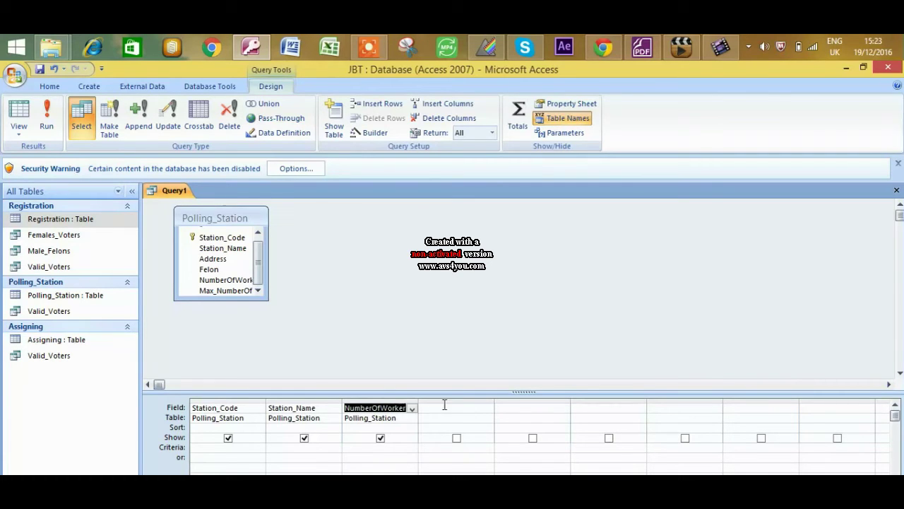
Type the column name Cost_Of_Pay_Workers in the fourth Field cell.
{"action": "left_click", "coordinate": [444, 407]}
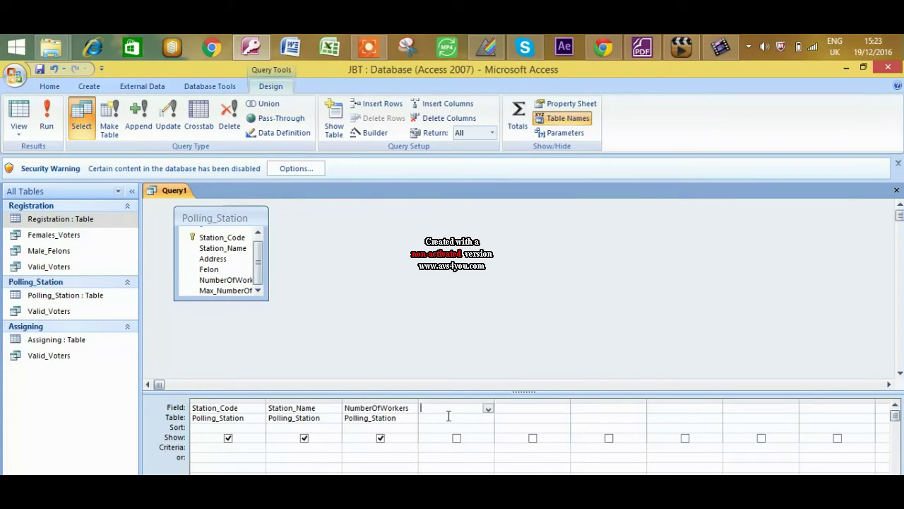
{"action": "type", "text": "P"}
{"action": "key", "text": "BackSpace"}
{"action": "key", "text": "BackSpace"}
{"action": "type", "text": "Cost"}
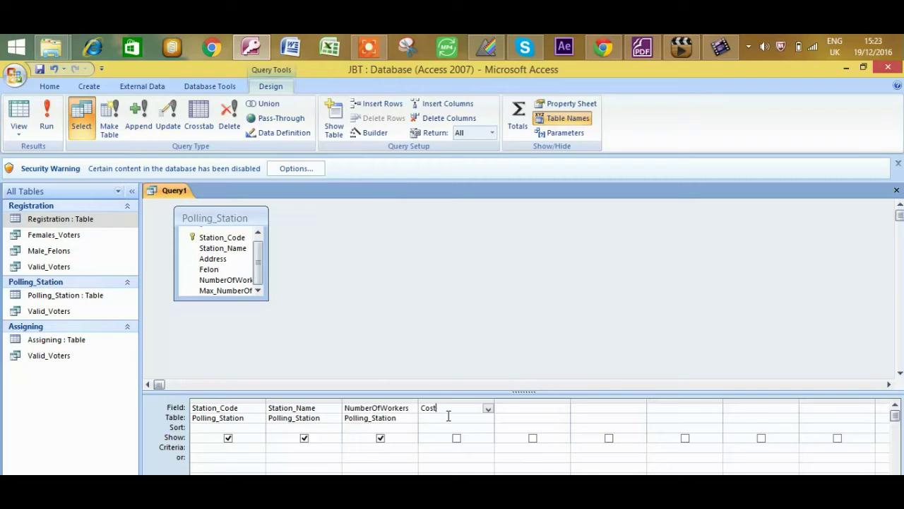
{"action": "type", "text": "_"}
{"action": "type", "text": "Of"}
{"action": "type", "text": "_O"}
{"action": "key", "text": "BackSpace"}
{"action": "type", "text": "Pay_Workers"}
Clear the missing-bracket error and finish the expression with NumberOfWorkers]*6500.
{"action": "left_click", "coordinate": [408, 408]}
{"action": "left_click", "coordinate": [455, 316]}
{"action": "left_click", "coordinate": [409, 409]}
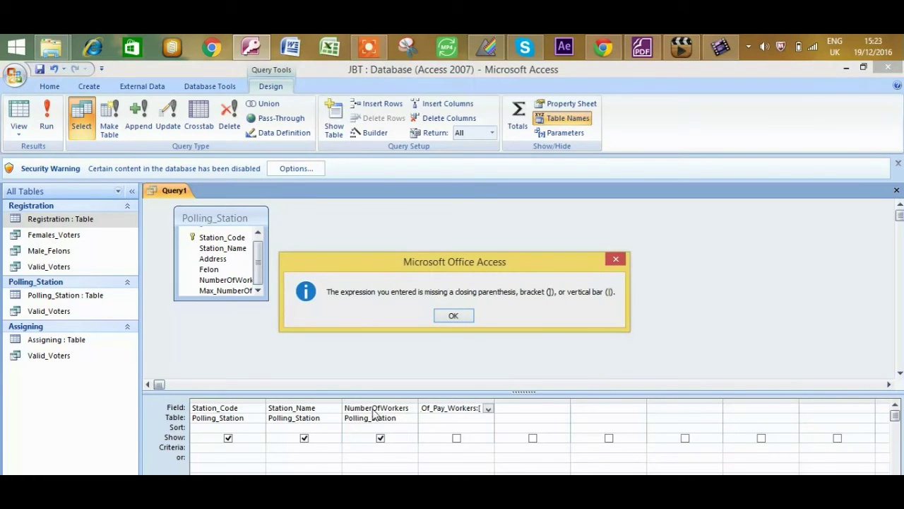
{"action": "left_click", "coordinate": [456, 315]}
{"action": "left_click", "coordinate": [481, 408]}
{"action": "type", "text": "N"}
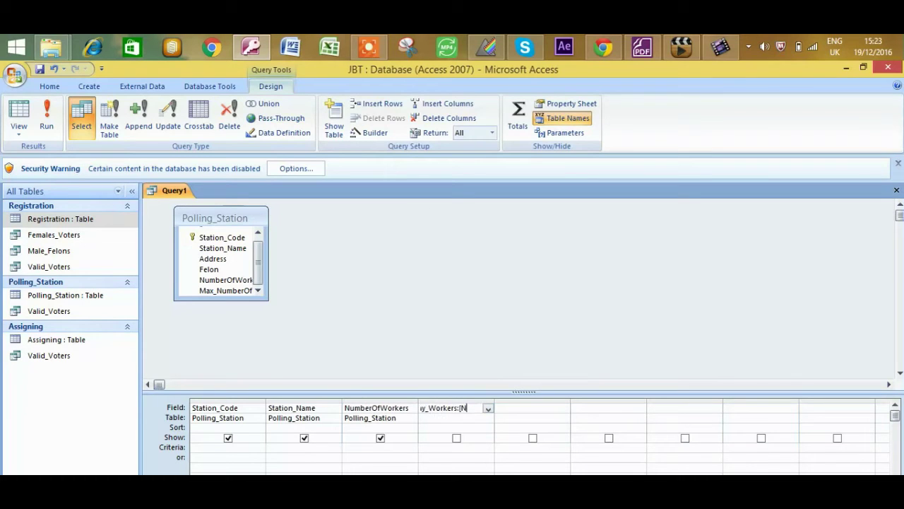
{"action": "type", "text": "um"}
{"action": "type", "text": "ber"}
{"action": "type", "text": "Of"}
{"action": "type", "text": "Workers"}
{"action": "type", "text": "]"}
{"action": "type", "text": "*"}
{"action": "type", "text": "6500"}
Show the Cost_Of_Pay_Workers column in the results and widen it.
{"action": "left_click", "coordinate": [458, 438]}
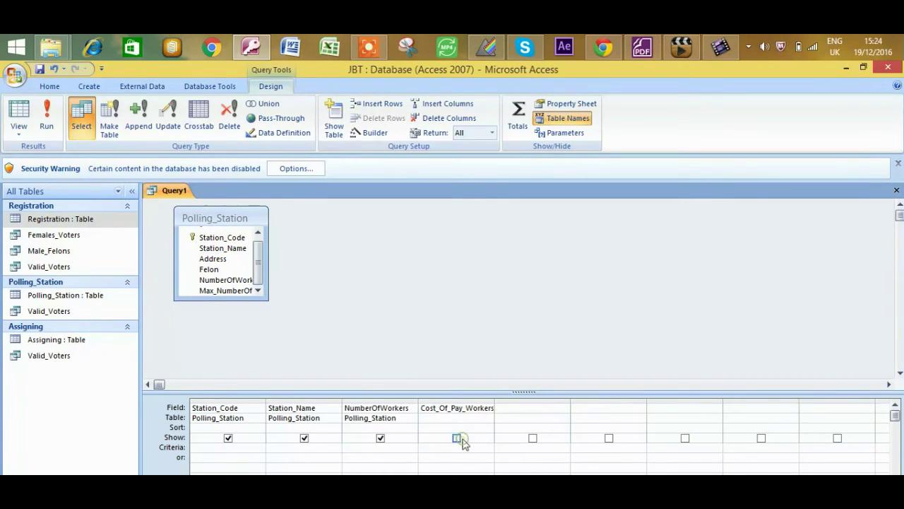
{"action": "left_click", "coordinate": [20, 113]}
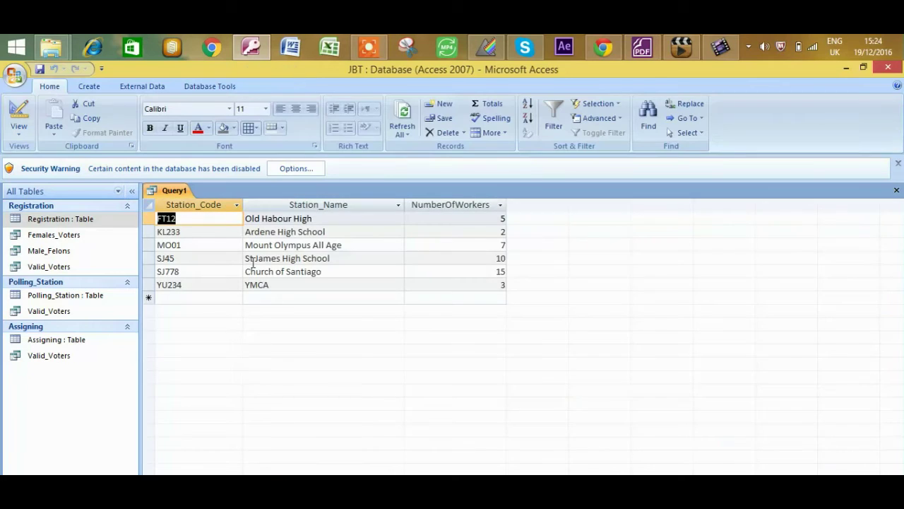
{"action": "left_click", "coordinate": [19, 117]}
{"action": "left_click", "coordinate": [457, 438]}
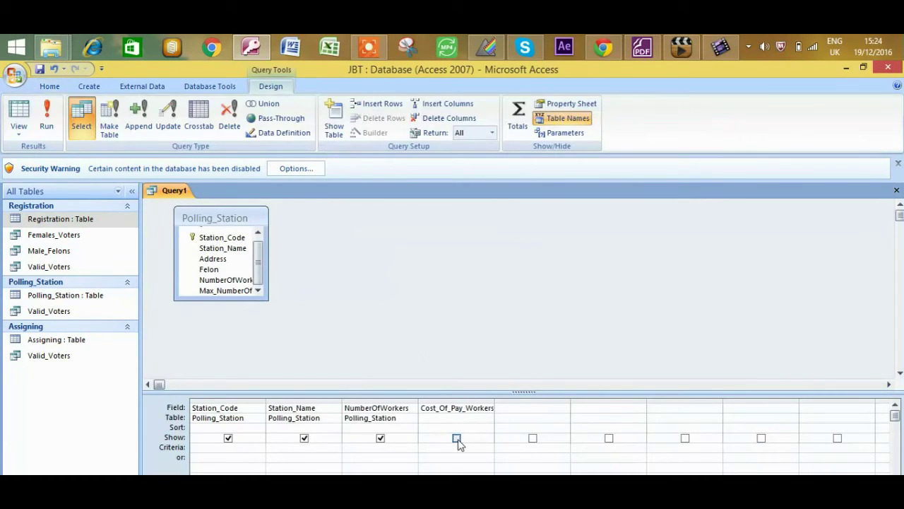
{"action": "left_click", "coordinate": [19, 117]}
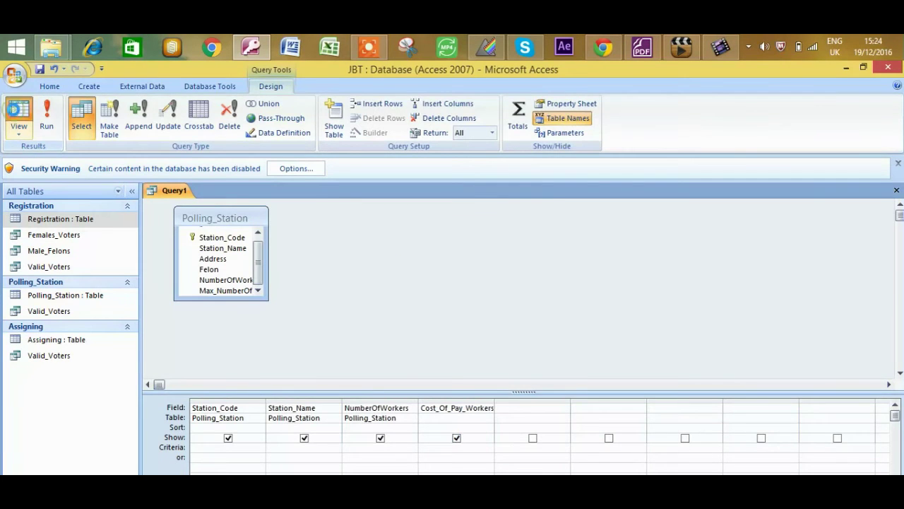
{"action": "left_click_drag", "start_coordinate": [570, 205], "coordinate": [623, 207]}
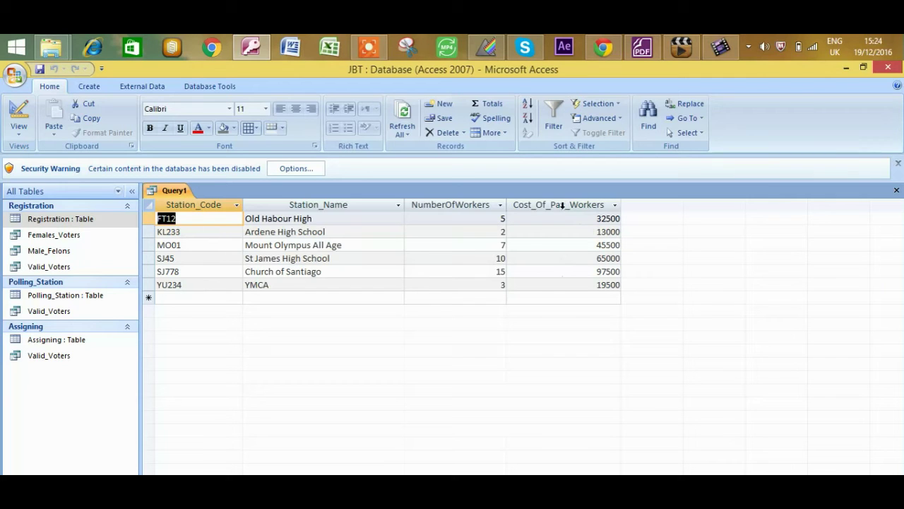
Correct the cost expression to [NumberOfWorkers]*6500 and rerun the query.
{"action": "left_click", "coordinate": [18, 113]}
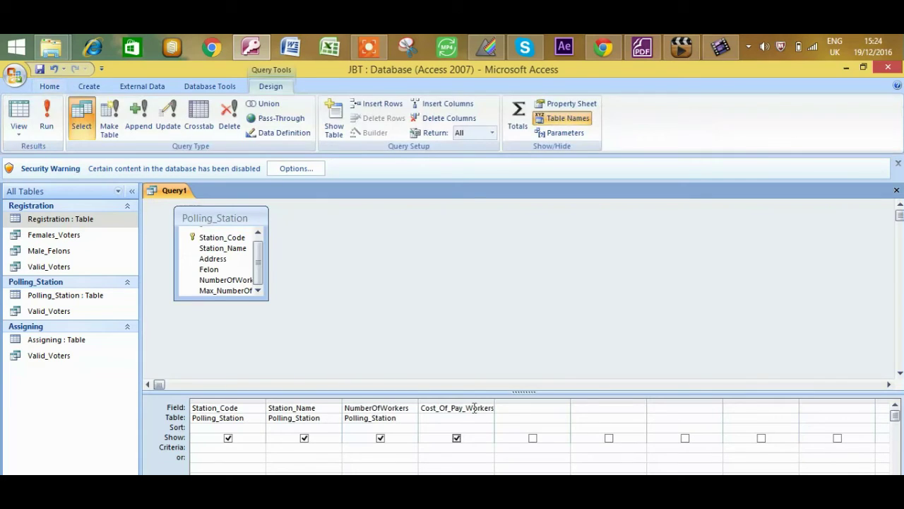
{"action": "left_click", "coordinate": [474, 408]}
{"action": "key", "text": "End"}
{"action": "type", "text": ": ["}
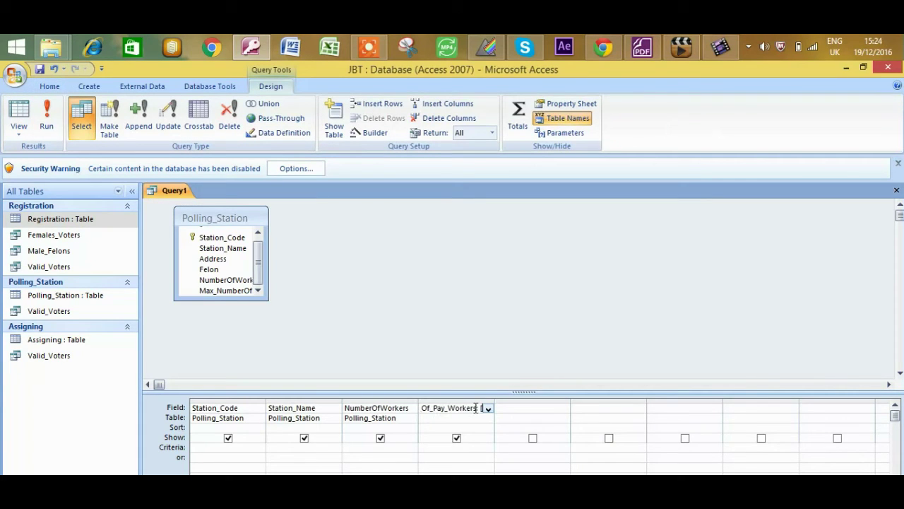
{"action": "type", "text": "Numb"}
{"action": "type", "text": "erOfWorke"}
{"action": "type", "text": "rs]*6500"}
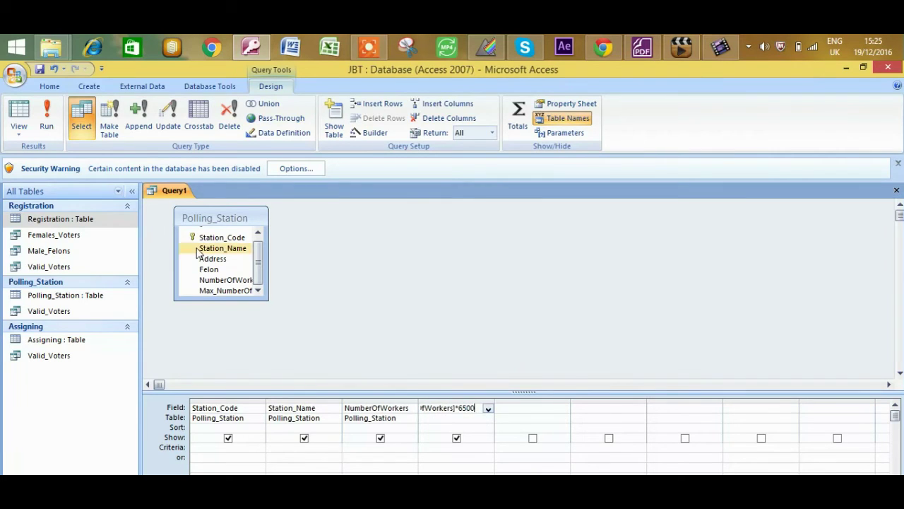
{"action": "left_click", "coordinate": [19, 117]}
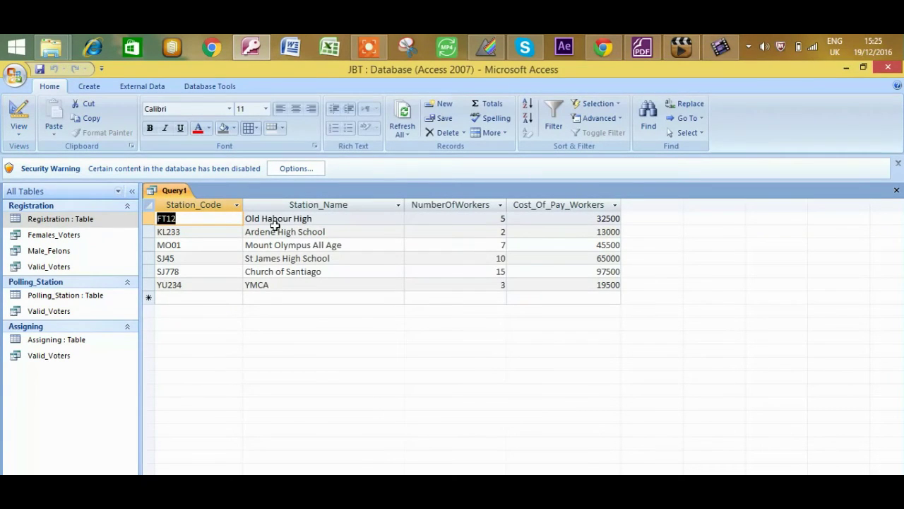
Save the cost query as Pay_OfWorkers and close it.
{"action": "left_click", "coordinate": [40, 69]}
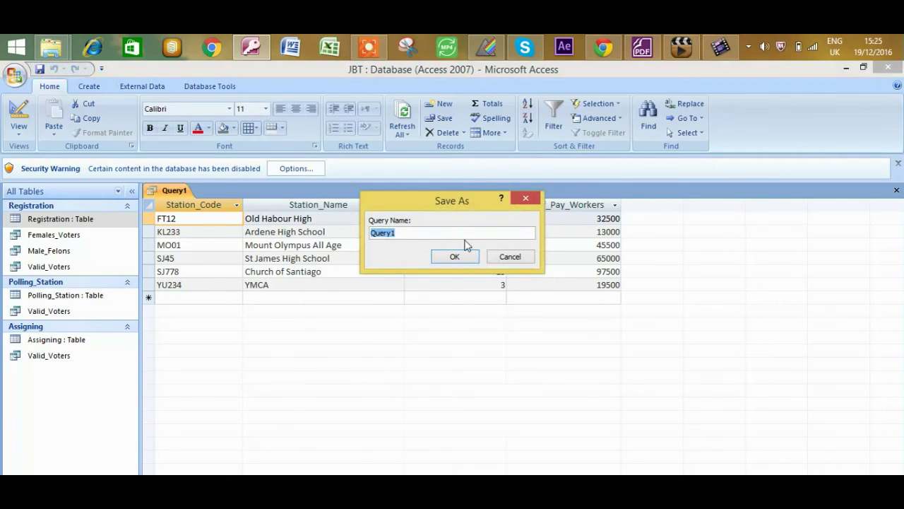
{"action": "type", "text": "Pay_OfWorkers"}
{"action": "key", "text": "Return"}
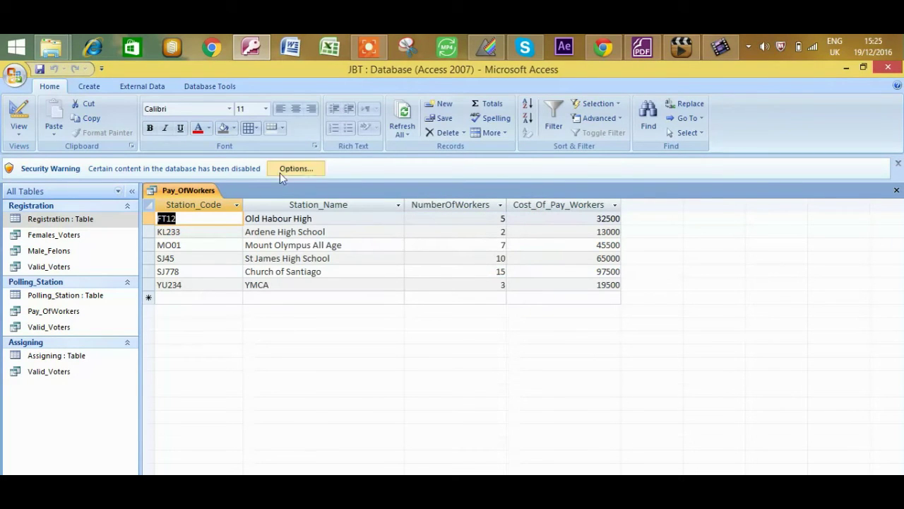
{"action": "left_click", "coordinate": [896, 190]}
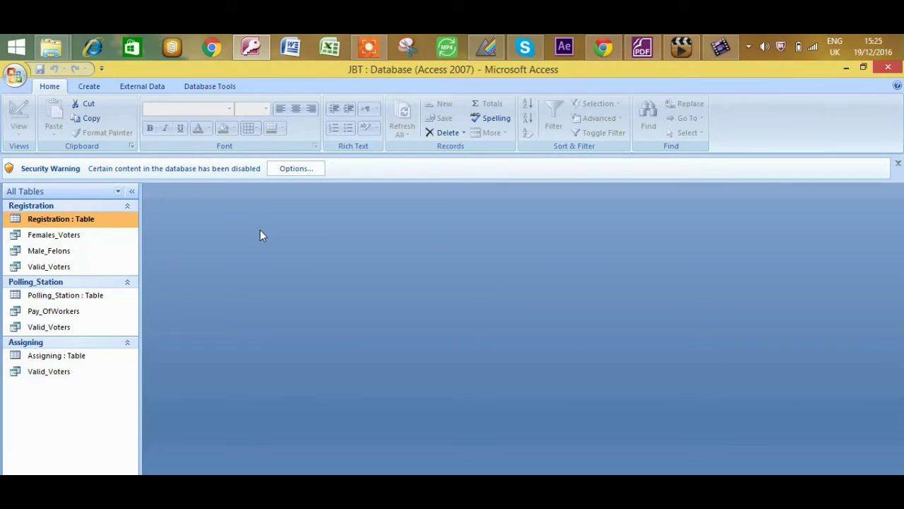
Start a new query in Design view on the Polling_Station table.
{"action": "left_click", "coordinate": [105, 88]}
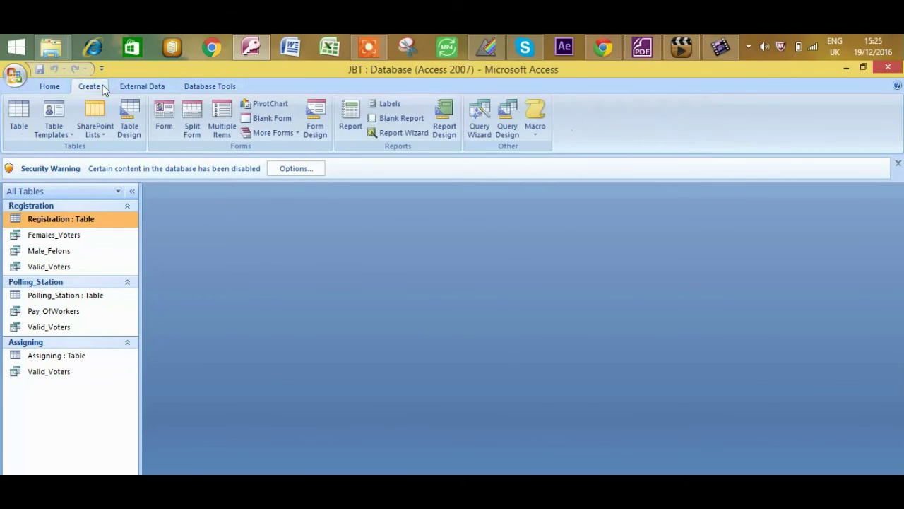
{"action": "left_click", "coordinate": [503, 120]}
{"action": "left_click", "coordinate": [380, 366]}
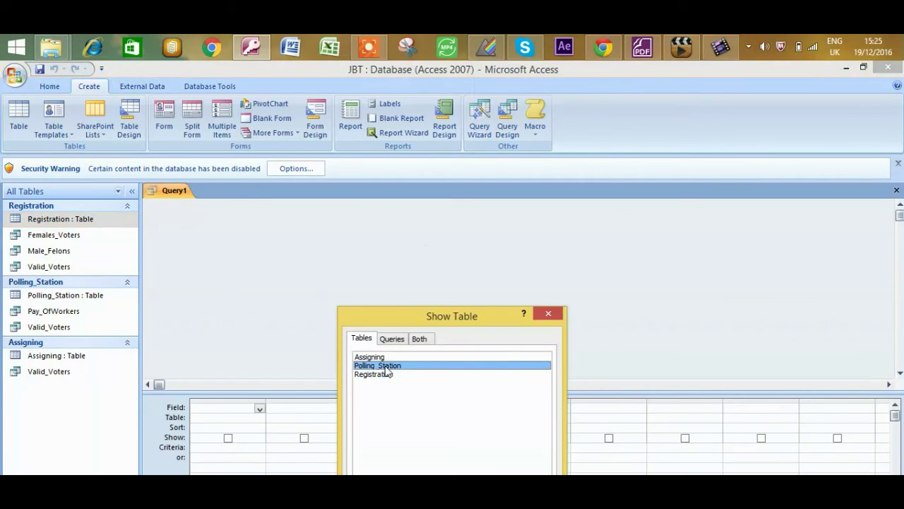
{"action": "double_click", "coordinate": [380, 366]}
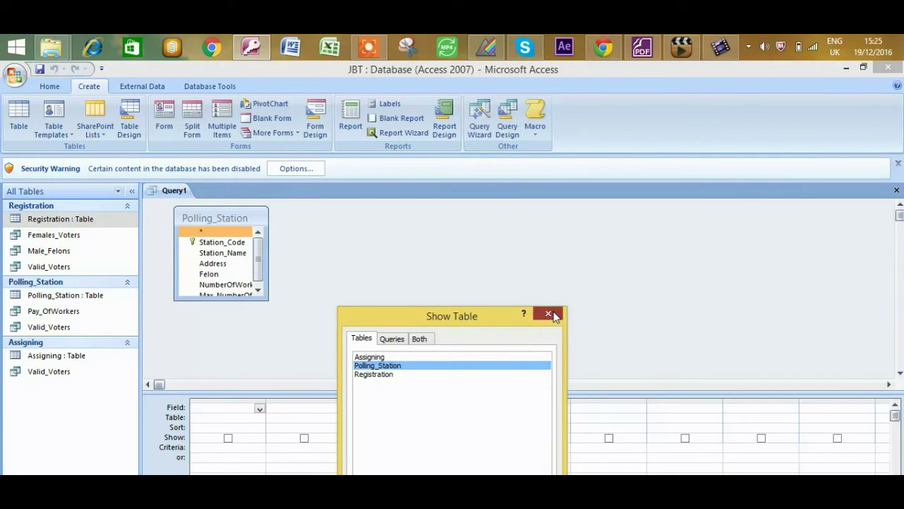
{"action": "left_click", "coordinate": [551, 313]}
Add Station_Code, Station_Name and NumberOfWorkers as the three query columns.
{"action": "left_click", "coordinate": [249, 263]}
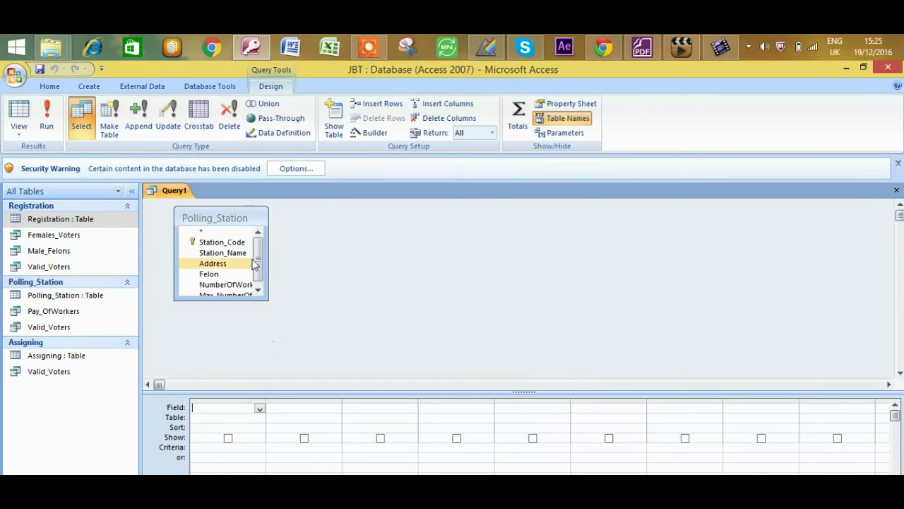
{"action": "left_click", "coordinate": [238, 252]}
{"action": "left_click_drag", "start_coordinate": [238, 242], "coordinate": [226, 408]}
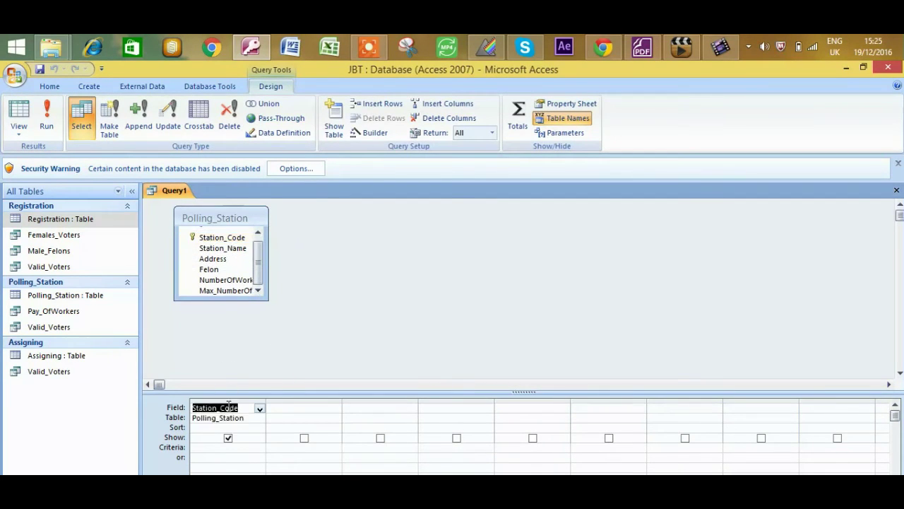
{"action": "left_click", "coordinate": [226, 259]}
{"action": "left_click_drag", "start_coordinate": [236, 253], "coordinate": [296, 409]}
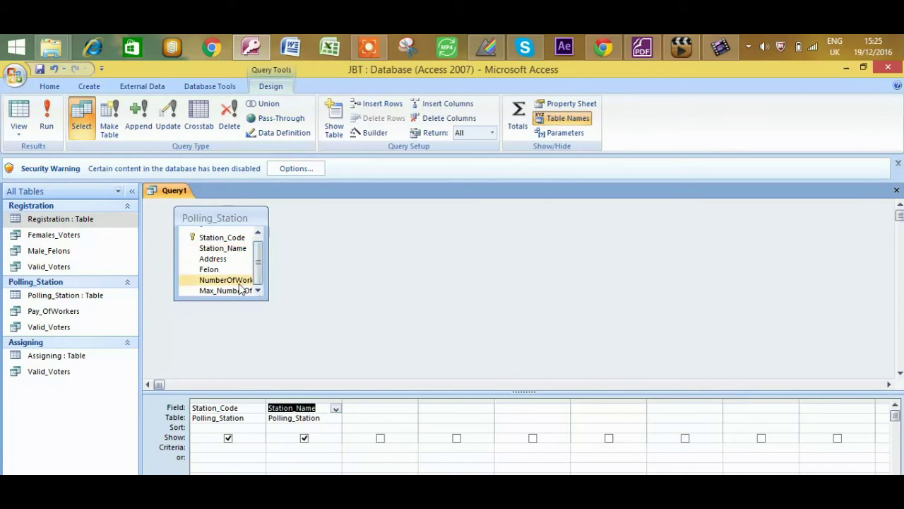
{"action": "left_click_drag", "start_coordinate": [226, 283], "coordinate": [373, 411]}
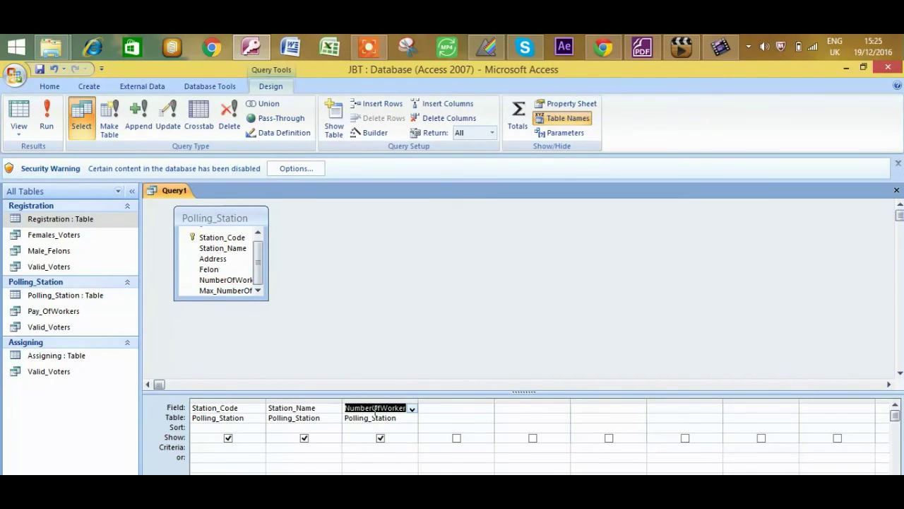
Set criterion <6 on NumberOfWorkers and run the query.
{"action": "left_click", "coordinate": [379, 448]}
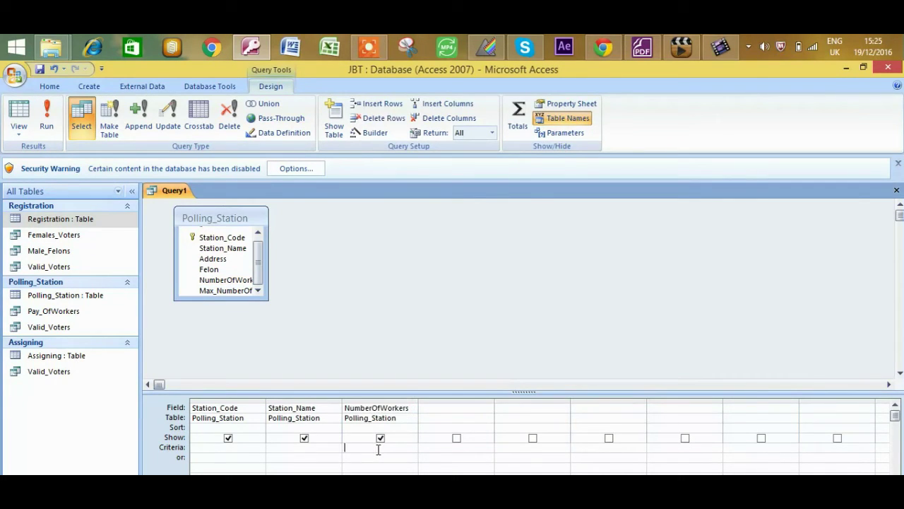
{"action": "type", "text": "<6"}
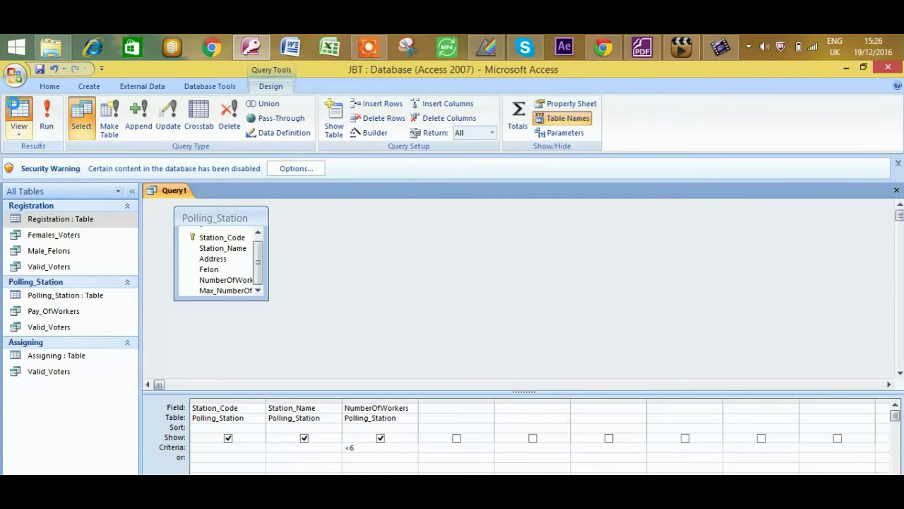
{"action": "left_click", "coordinate": [19, 110]}
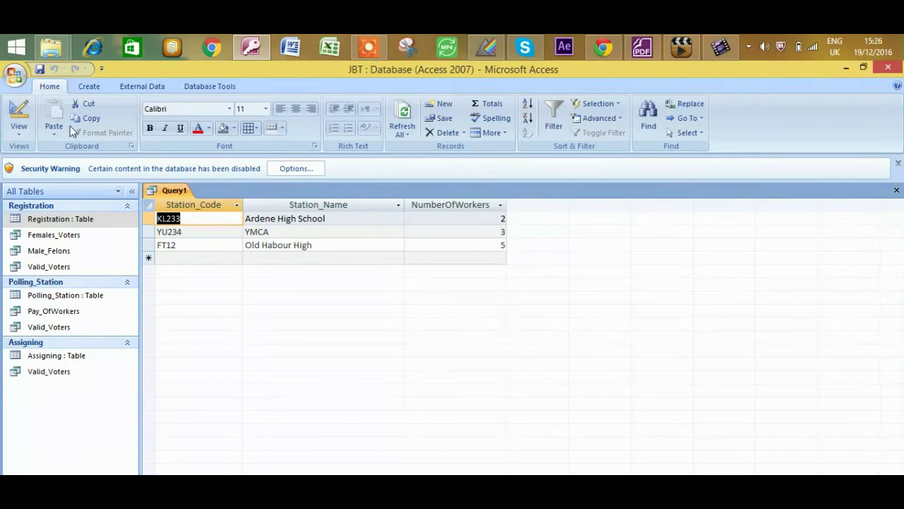
Save the query as PollingStations_WithLessthan6_Workers and close it.
{"action": "left_click", "coordinate": [39, 69]}
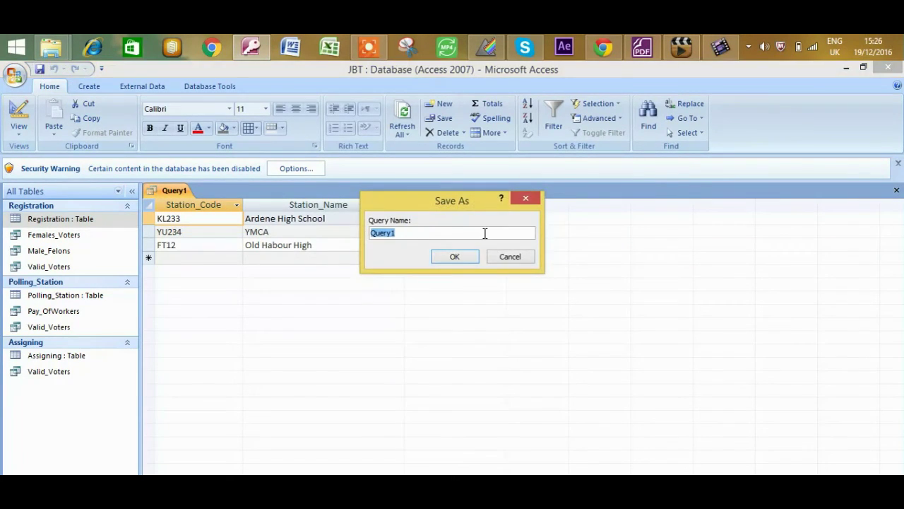
{"action": "type", "text": "PollingStations_WithK"}
{"action": "key", "text": "BackSpace"}
{"action": "type", "text": "Lessthan6"}
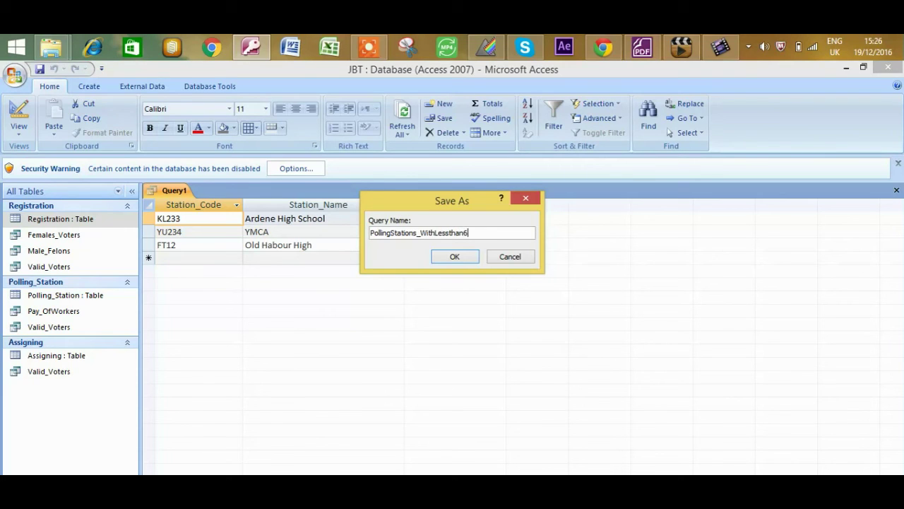
{"action": "type", "text": "_Workers"}
{"action": "key", "text": "Return"}
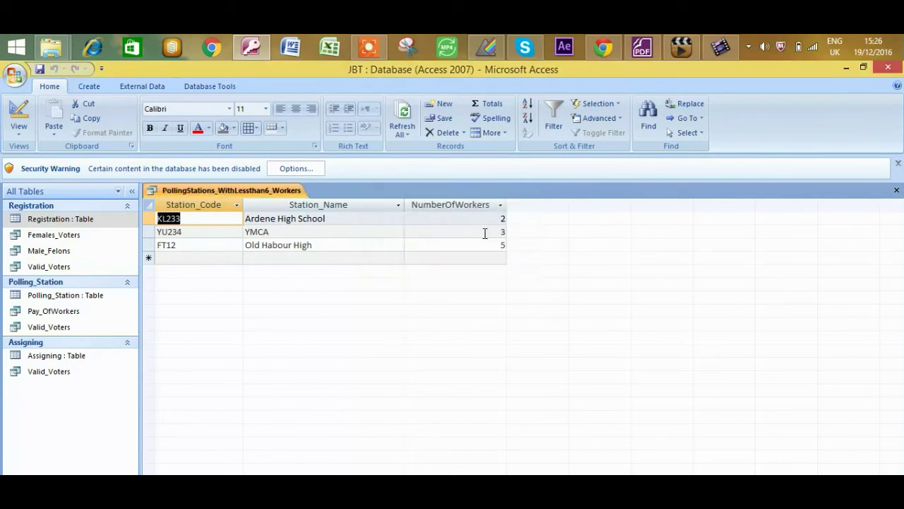
{"action": "left_click", "coordinate": [898, 190]}
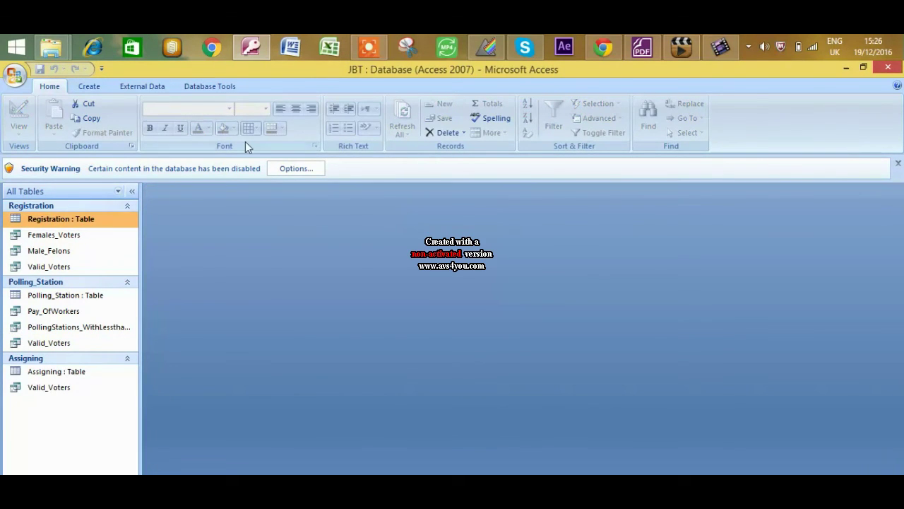
{"action": "left_click", "coordinate": [888, 67]}
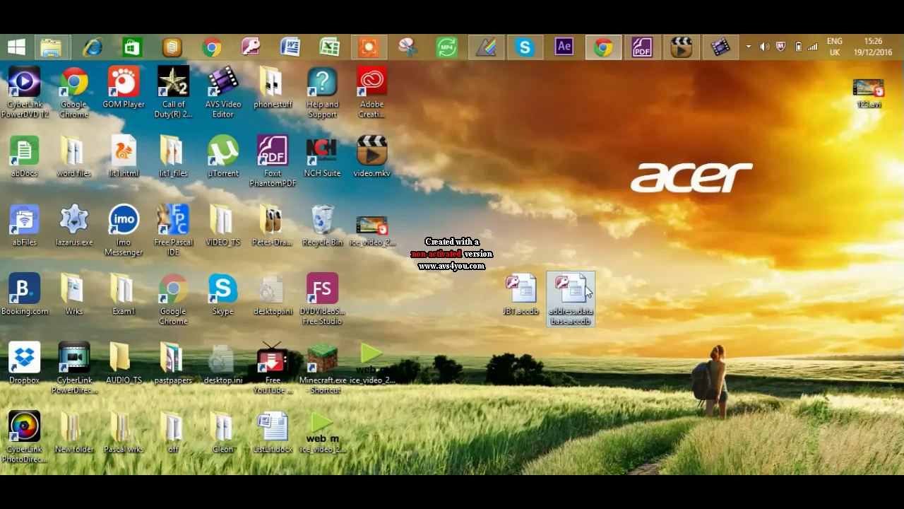
{"action": "left_click", "coordinate": [515, 308]}
{"action": "double_click", "coordinate": [515, 308]}
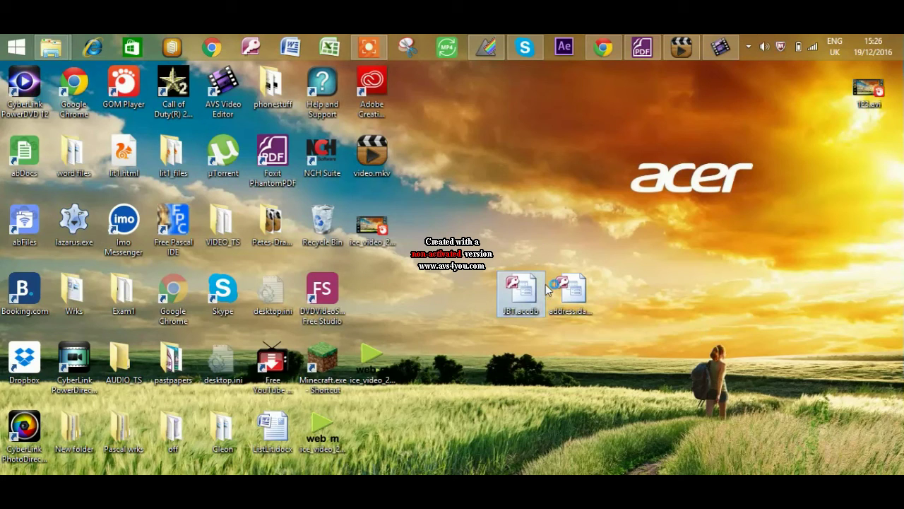
{"action": "mouse_move", "coordinate": [371, 54]}
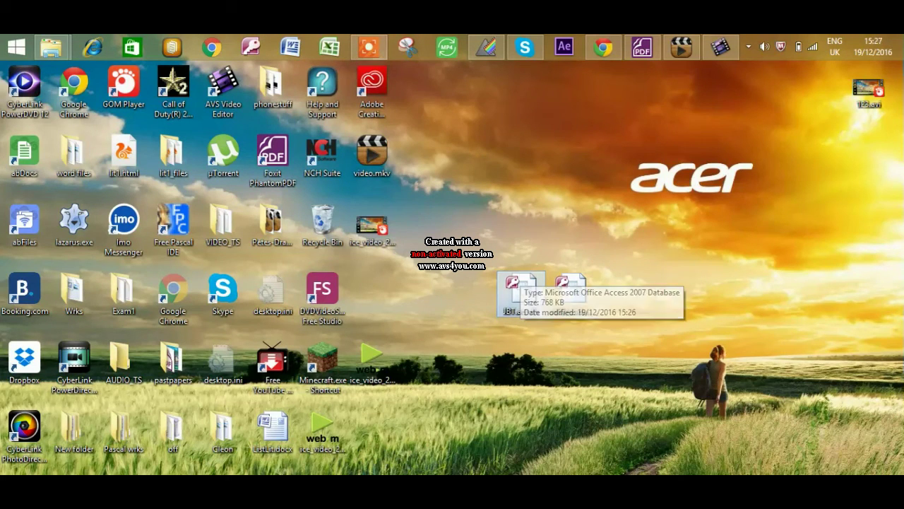
{"action": "double_click", "coordinate": [523, 280]}
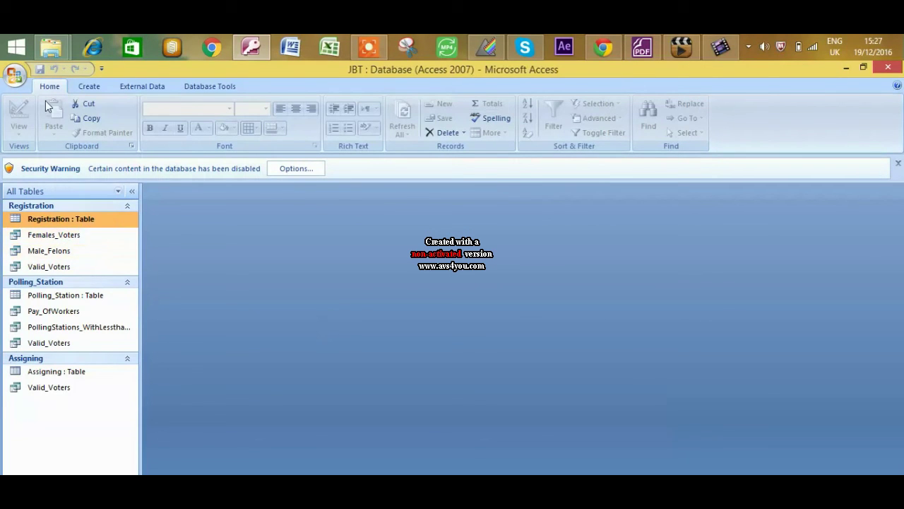
Group the navigation pane by Object Type and review the Females_Voters and Male_Felons results.
{"action": "left_click", "coordinate": [117, 190]}
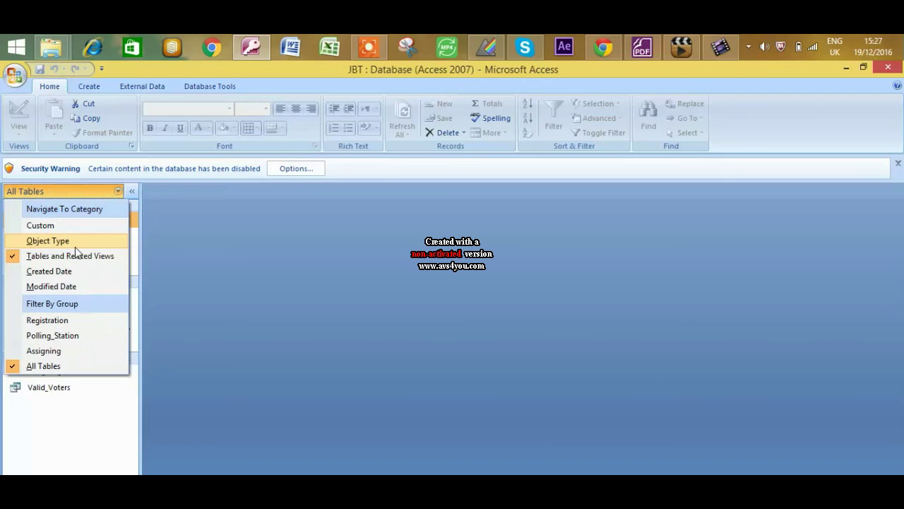
{"action": "left_click", "coordinate": [53, 241]}
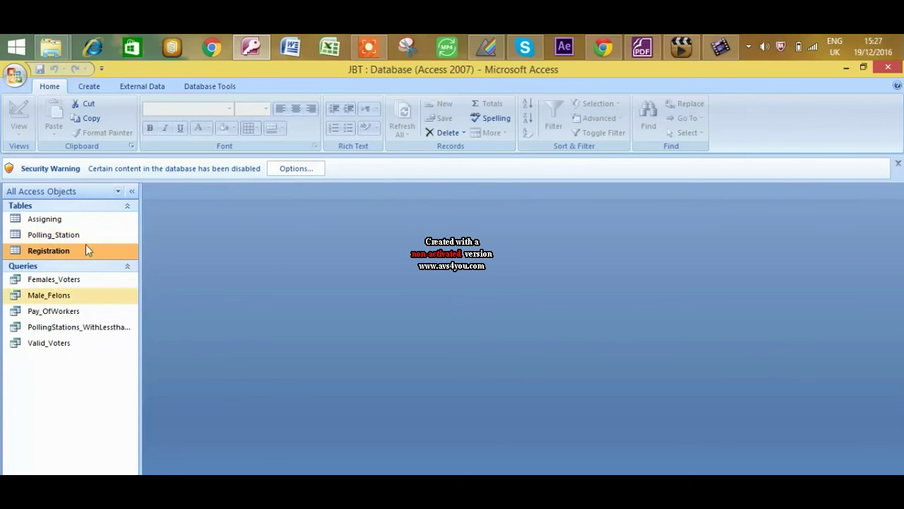
{"action": "left_click", "coordinate": [67, 281]}
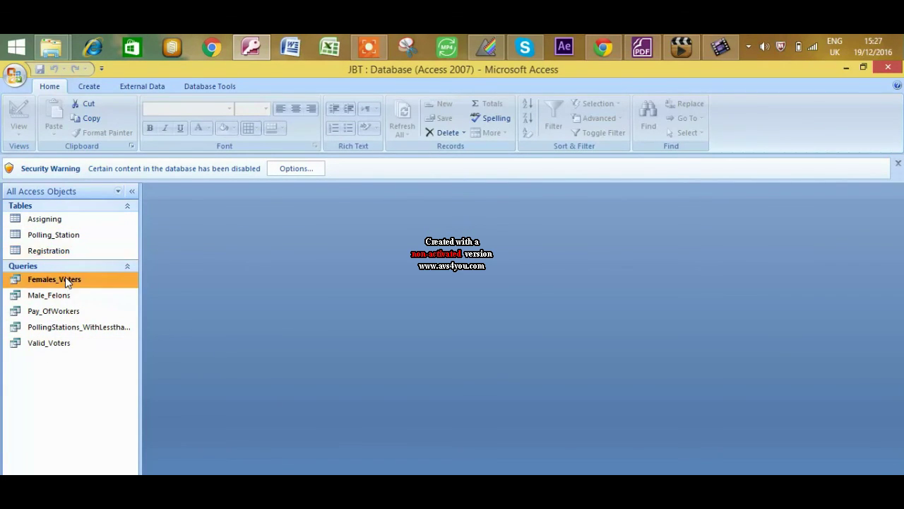
{"action": "double_click", "coordinate": [67, 281]}
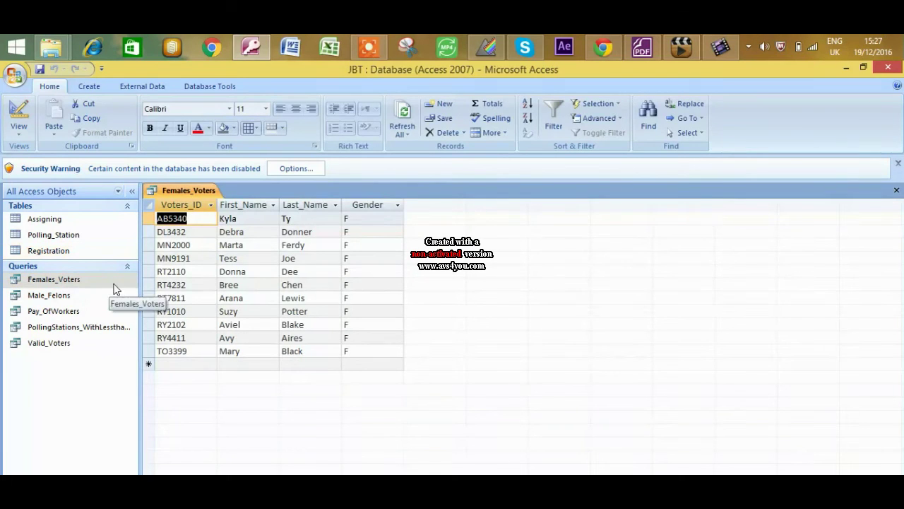
{"action": "left_click", "coordinate": [896, 190]}
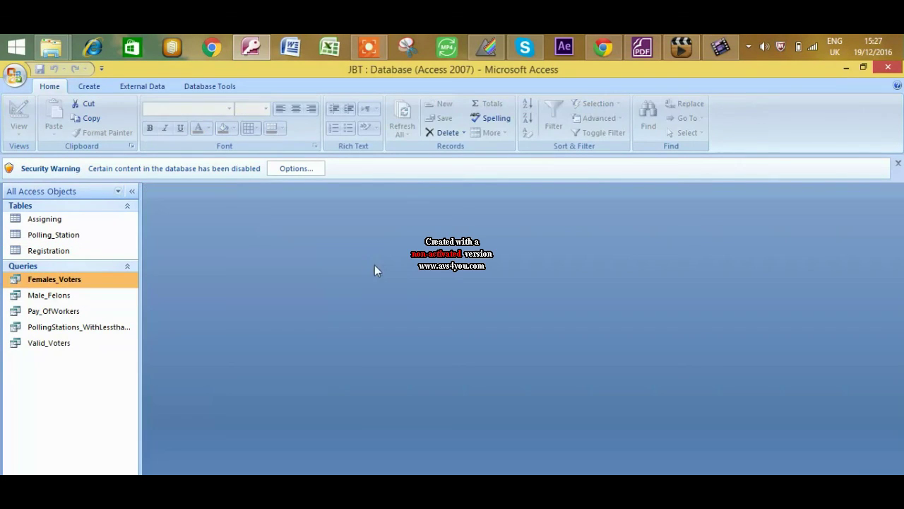
{"action": "double_click", "coordinate": [42, 297]}
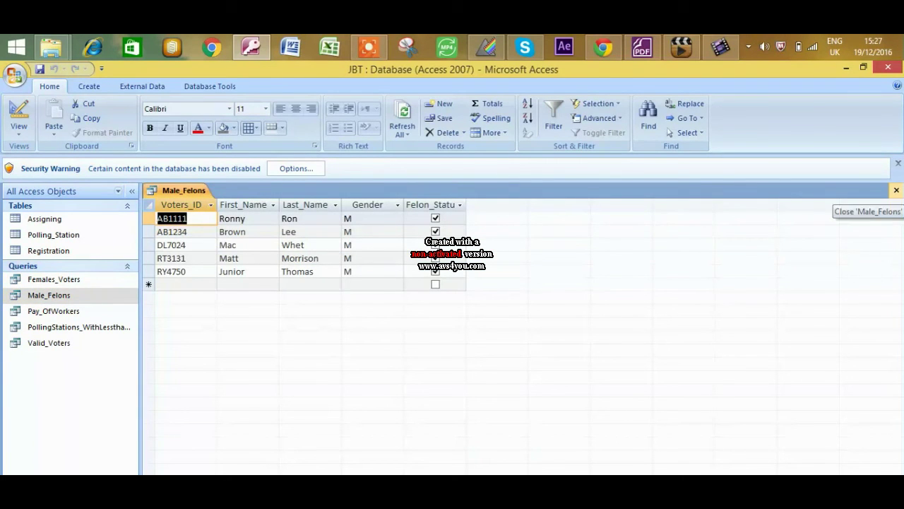
{"action": "left_click", "coordinate": [897, 190]}
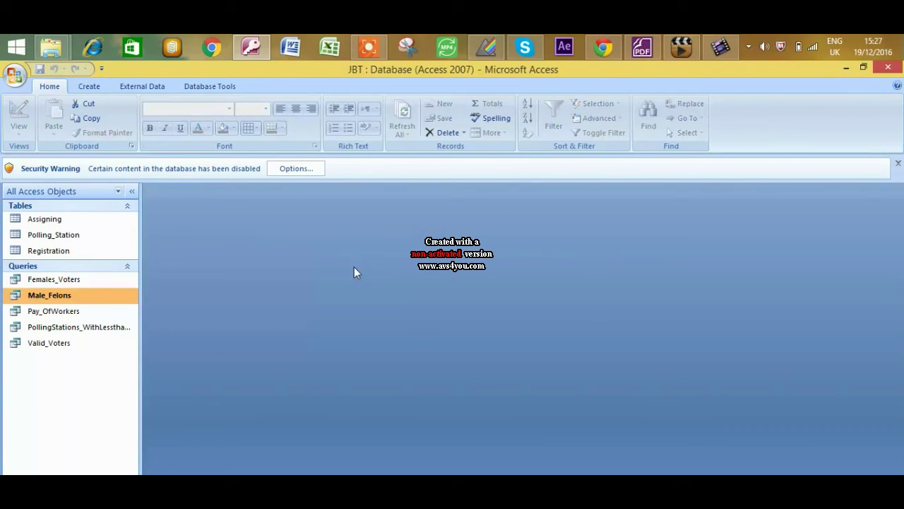
Check the Pay_OfWorkers design, append *6500 to its pay expression, and close it.
{"action": "double_click", "coordinate": [99, 317]}
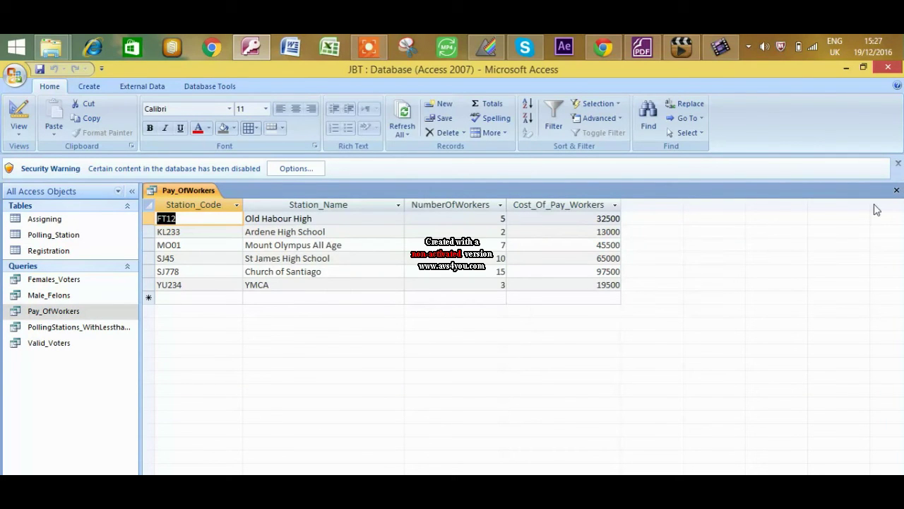
{"action": "left_click", "coordinate": [22, 113]}
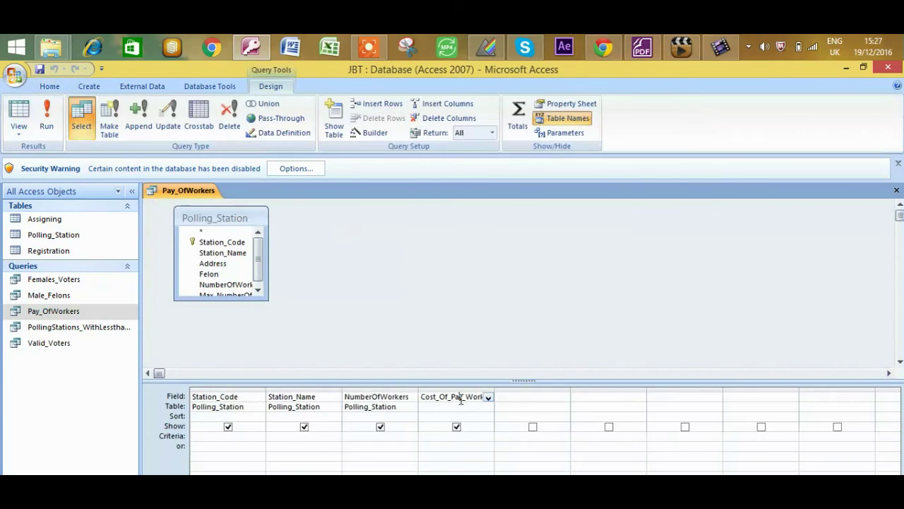
{"action": "key", "text": "Right"}
{"action": "key", "text": "Right"}
{"action": "key", "text": "Right"}
{"action": "key", "text": "Right"}
{"action": "key", "text": "Right"}
{"action": "key", "text": "Right"}
{"action": "key", "text": "Right"}
{"action": "key", "text": "Right"}
{"action": "key", "text": "Right"}
{"action": "key", "text": "Right"}
{"action": "key", "text": "Right"}
{"action": "key", "text": "Right"}
{"action": "key", "text": "Right"}
{"action": "key", "text": "Right"}
{"action": "key", "text": "Right"}
{"action": "key", "text": "Right"}
{"action": "key", "text": "Right"}
{"action": "key", "text": "Right"}
{"action": "key", "text": "Right"}
{"action": "key", "text": "Right"}
{"action": "key", "text": "Right"}
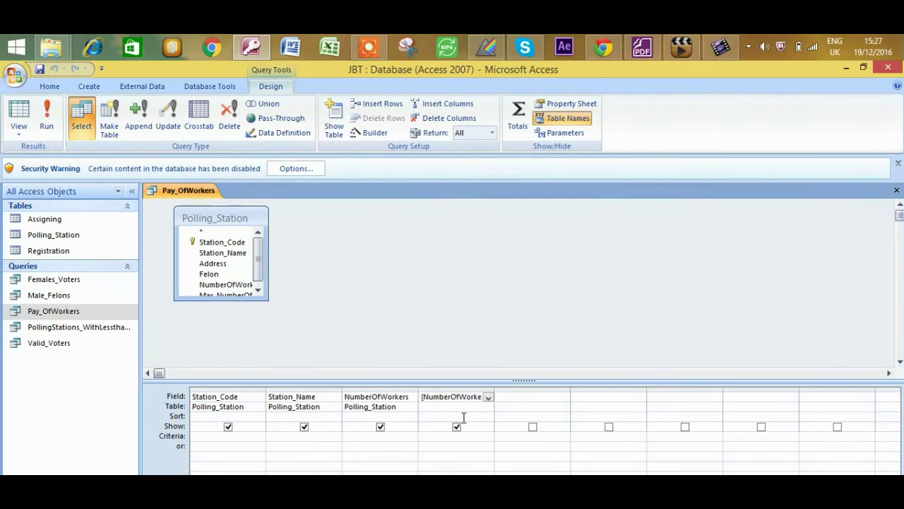
{"action": "key", "text": "Right"}
{"action": "key", "text": "Right"}
{"action": "key", "text": "Right"}
{"action": "key", "text": "Right"}
{"action": "type", "text": "*6500"}
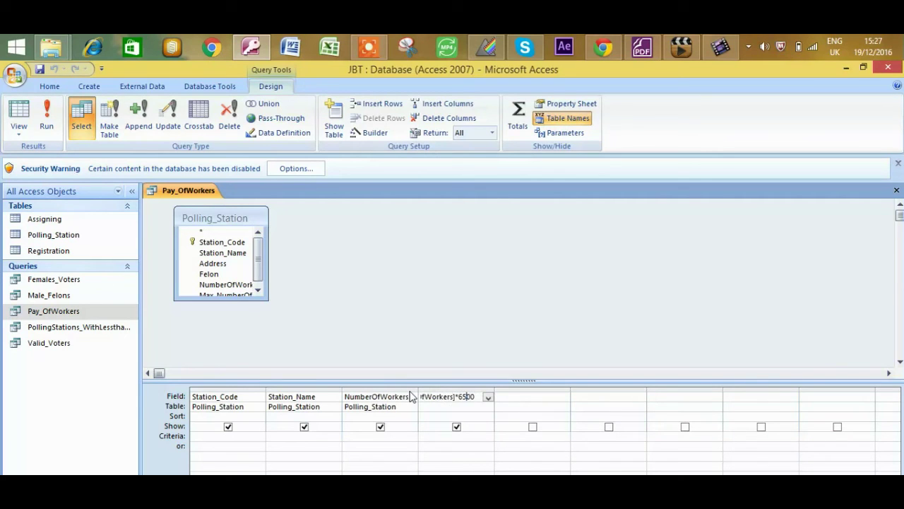
{"action": "left_click", "coordinate": [897, 190]}
Review the PollingStations_WithLessthan6_Workers and Valid_Voters query designs, closing each.
{"action": "double_click", "coordinate": [41, 328]}
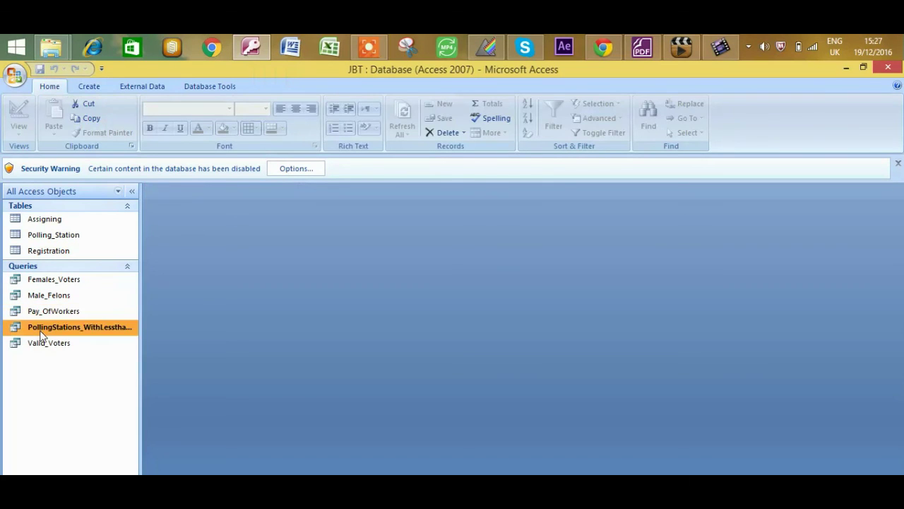
{"action": "left_click", "coordinate": [19, 106]}
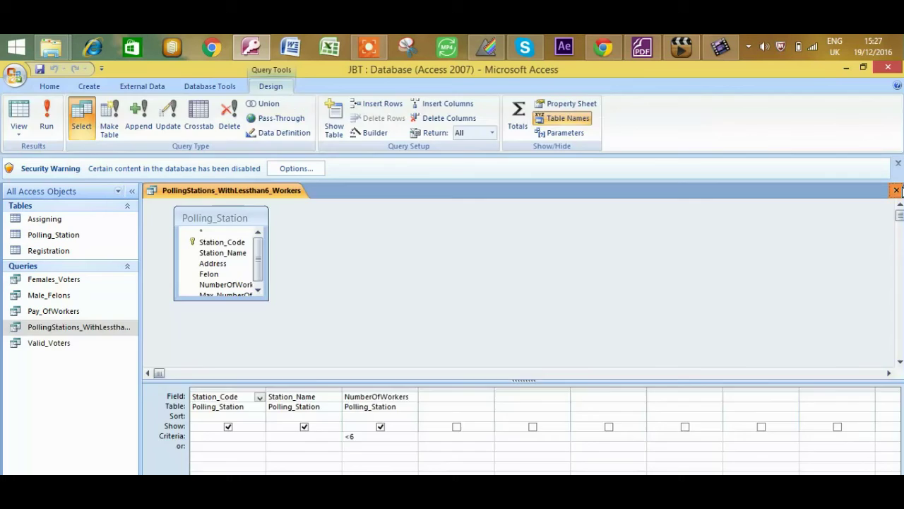
{"action": "left_click", "coordinate": [896, 190]}
{"action": "left_click", "coordinate": [29, 346]}
{"action": "double_click", "coordinate": [27, 346]}
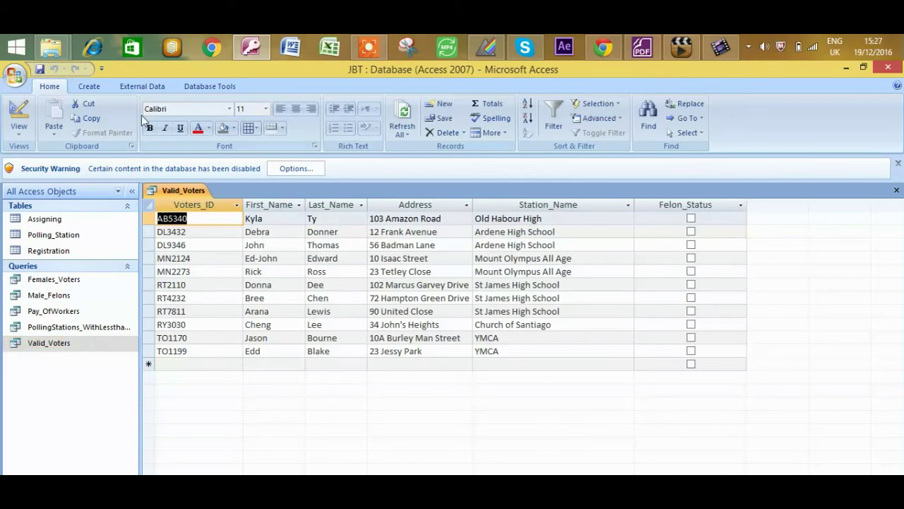
{"action": "left_click", "coordinate": [27, 113]}
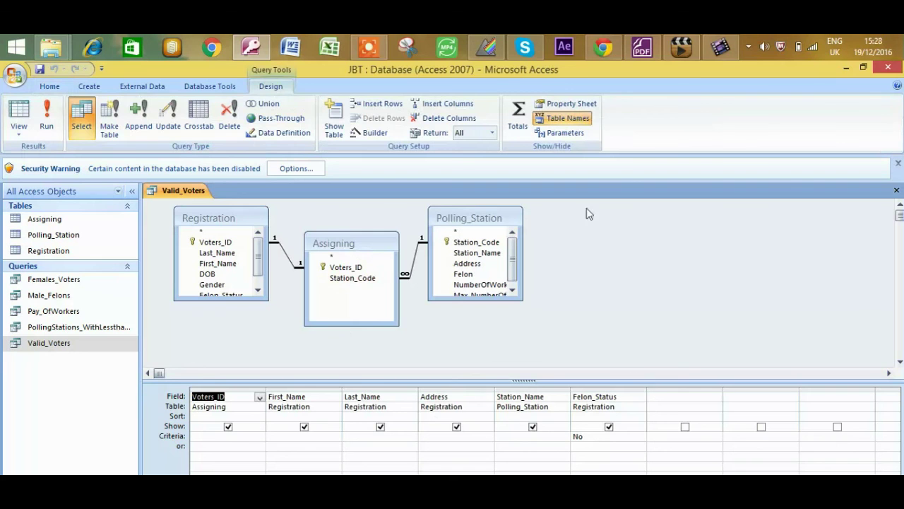
{"action": "left_click", "coordinate": [896, 190]}
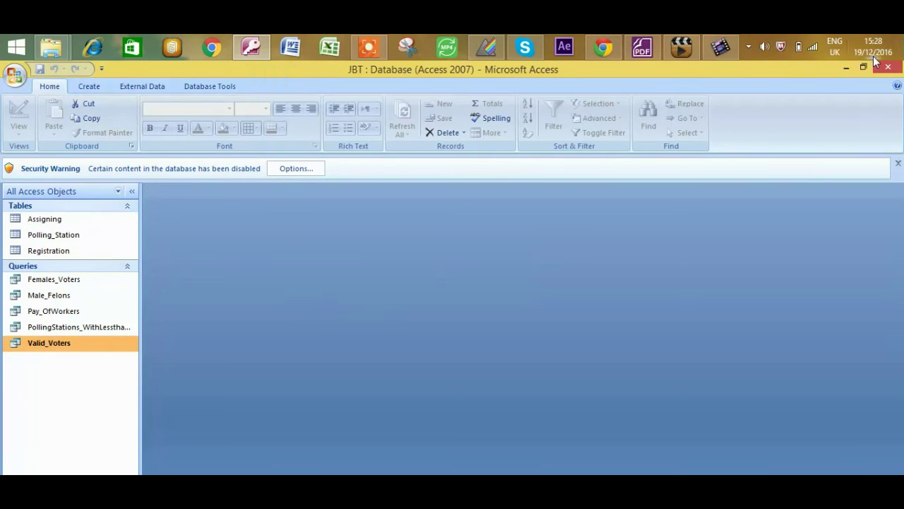
Close Microsoft Access, leaving JBT.accdb on the Windows desktop.
{"action": "left_click", "coordinate": [889, 68]}
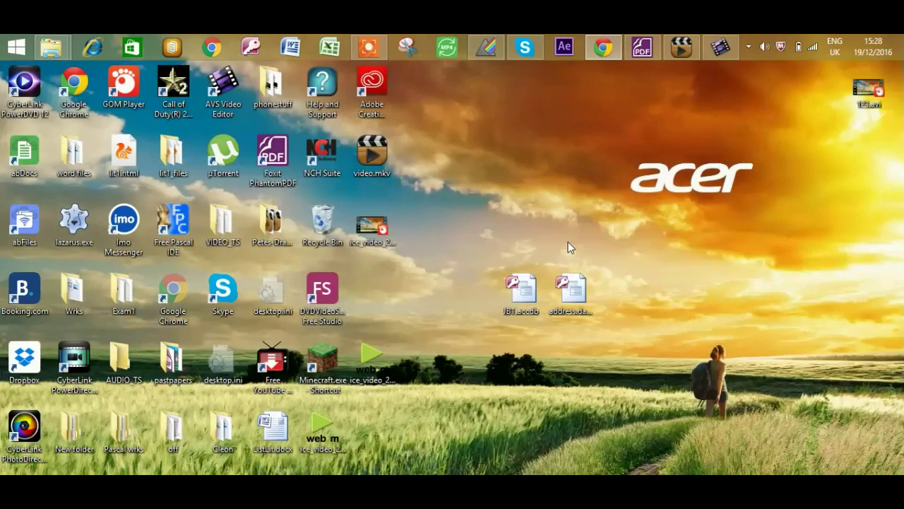